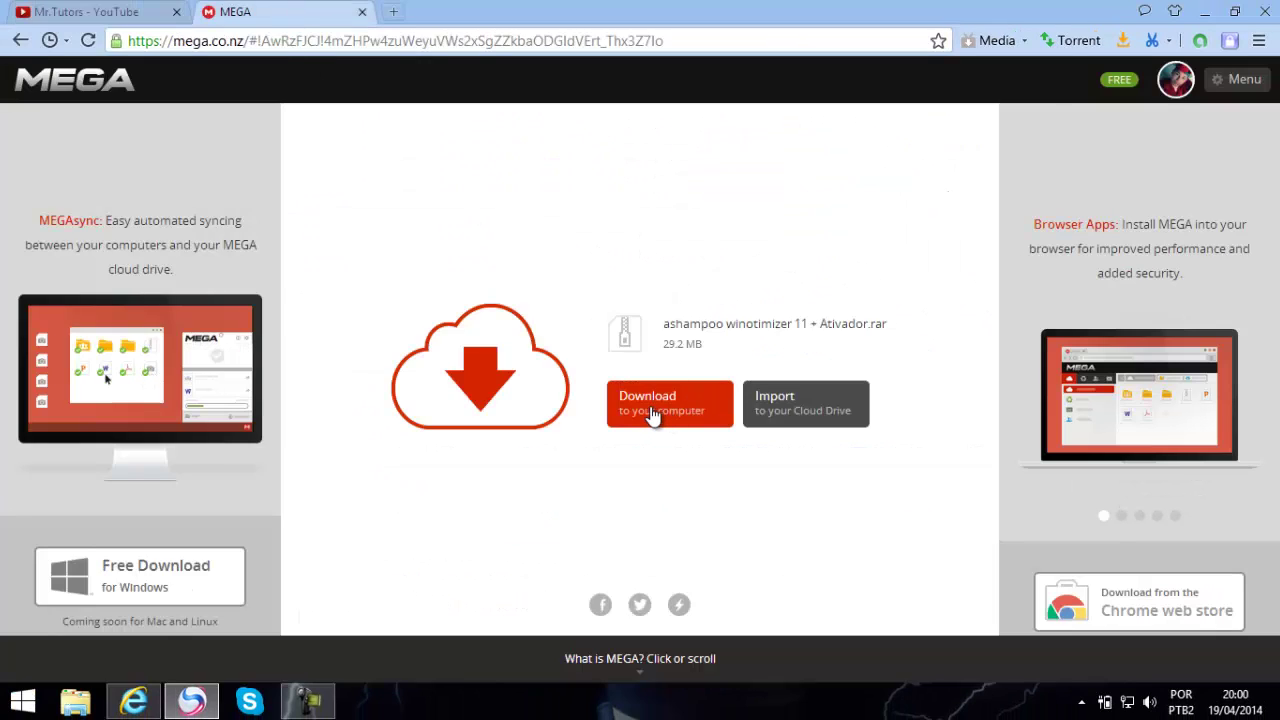
Minimize the browser and move the downloaded ashampoo winotimizer 11 + Ativador archive to the desktop corner above the recycle bin.
left_click(1205, 12)
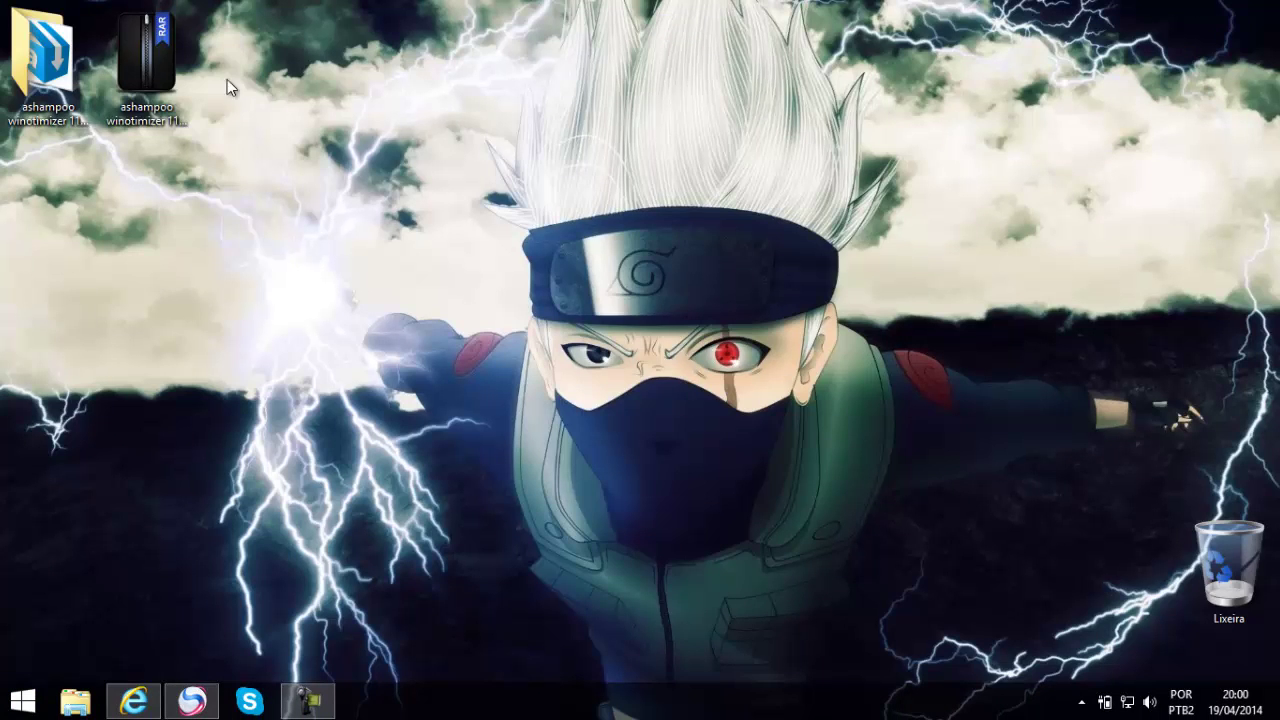
left_click_drag(159, 67, 536, 210)
left_click_drag(383, 83, 682, 354)
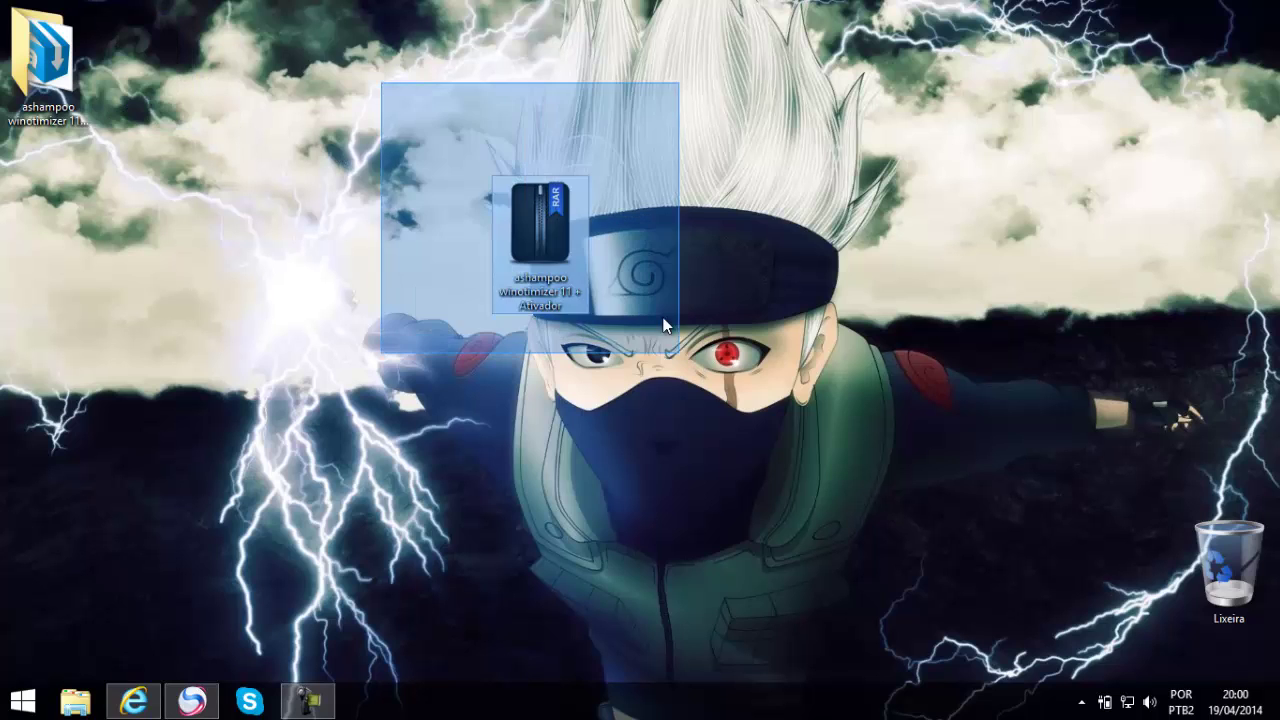
left_click_drag(398, 116, 650, 340)
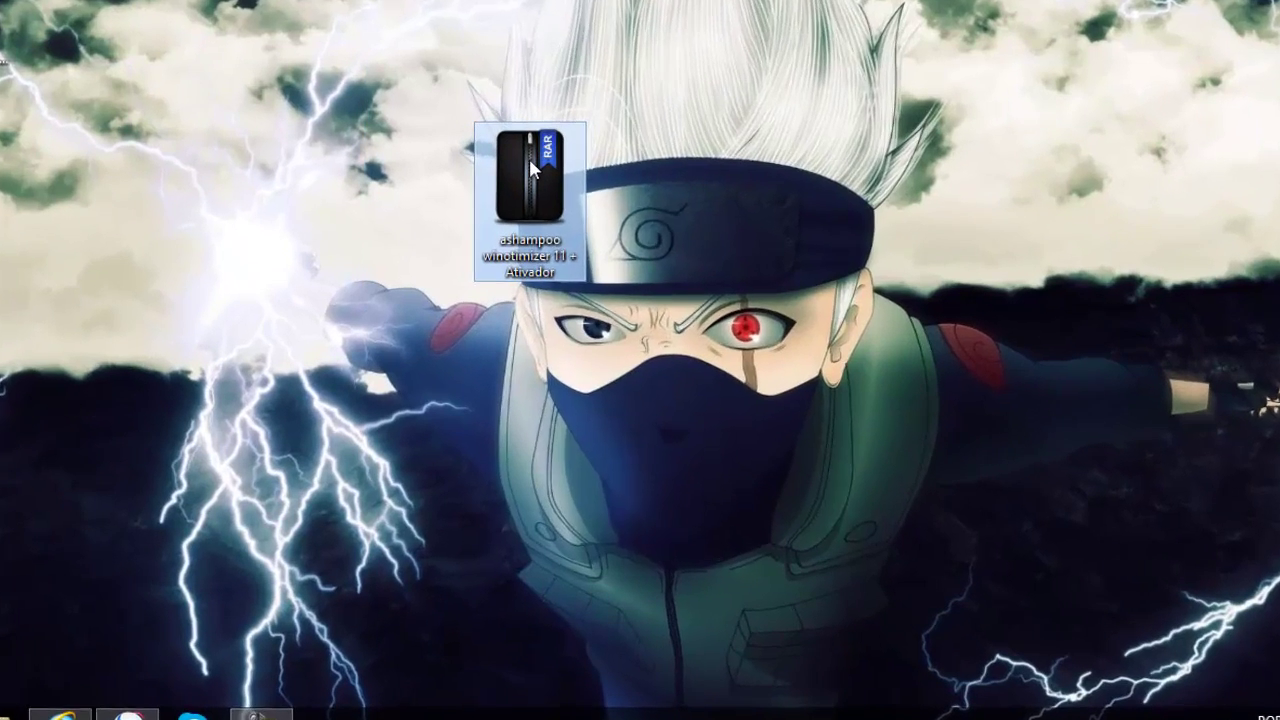
right_click(541, 209)
left_click(597, 187)
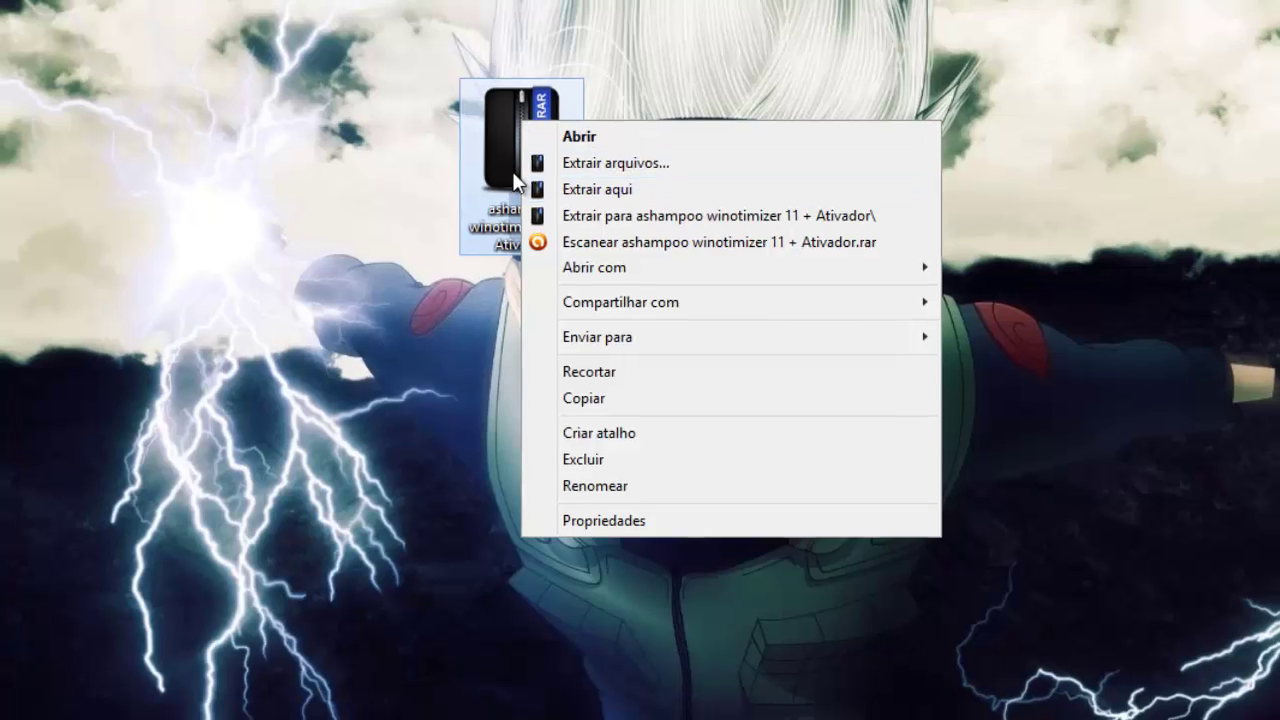
left_click_drag(513, 188, 1245, 78)
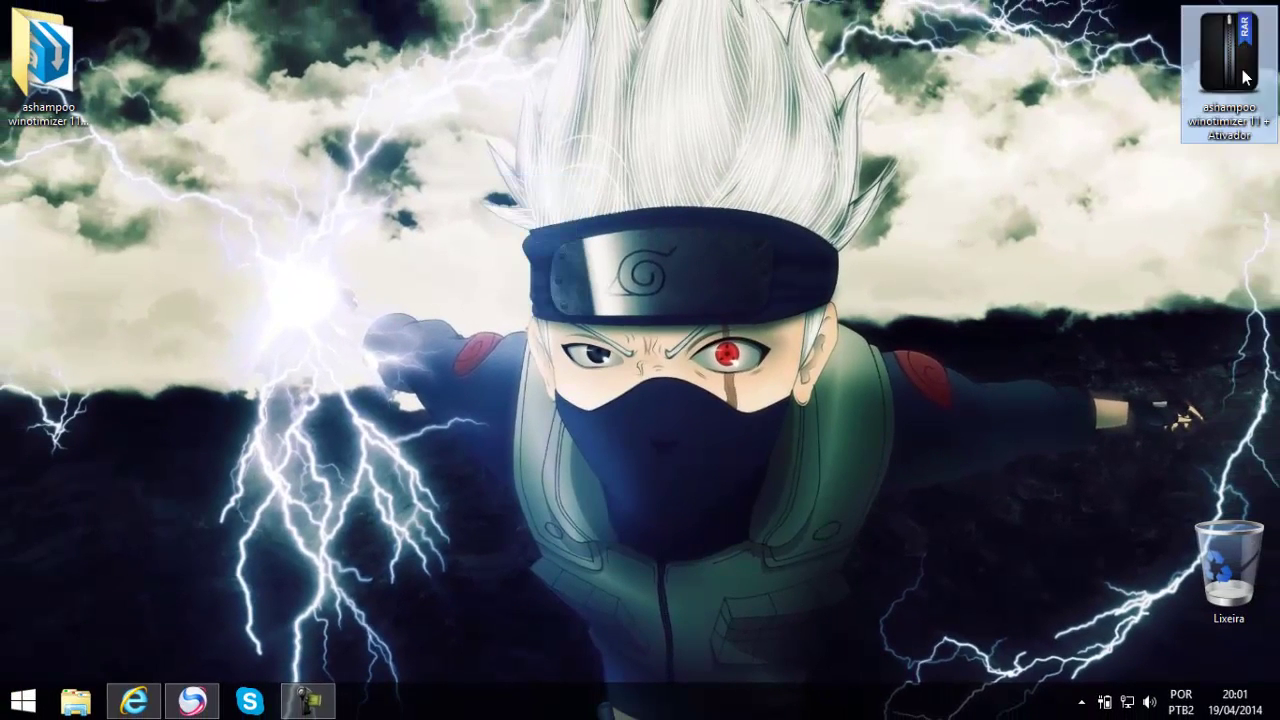
left_click(297, 148)
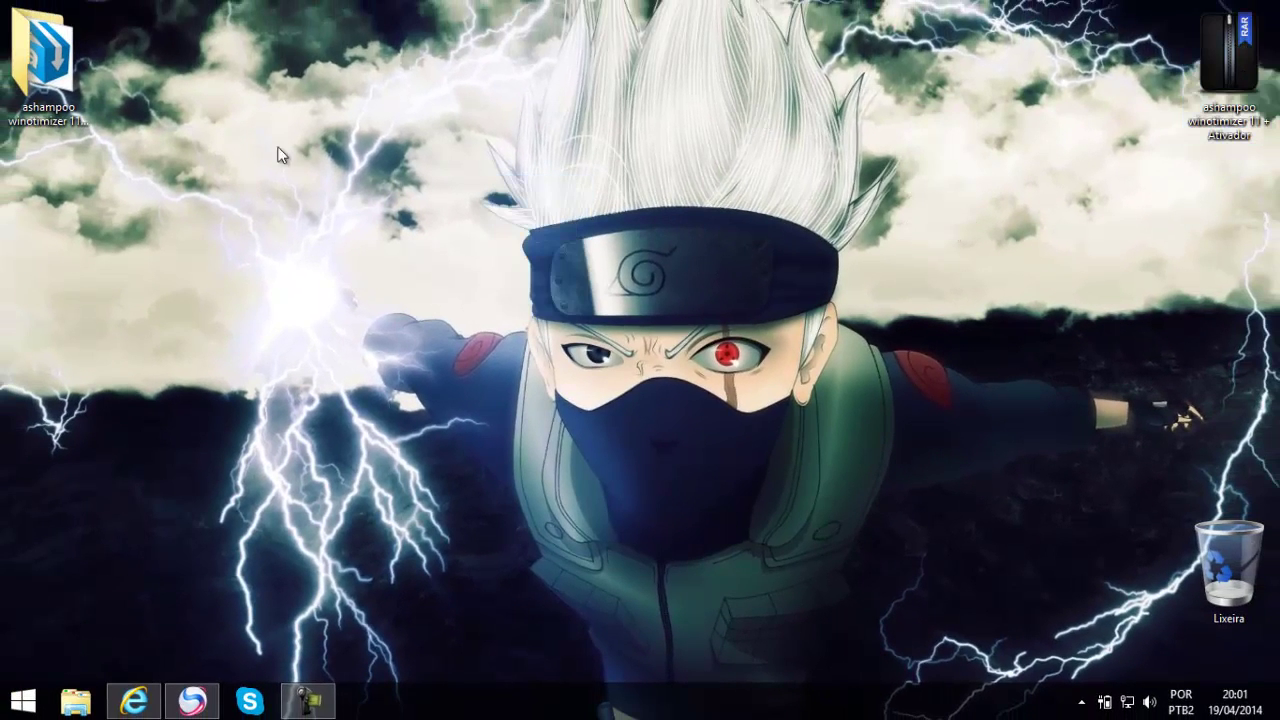
Run the ashampoo_winoptimizer_11_e11.0.0_sm installer from the extracted desktop folder and allow it at the security warning.
left_click_drag(55, 65, 549, 250)
double_click(536, 238)
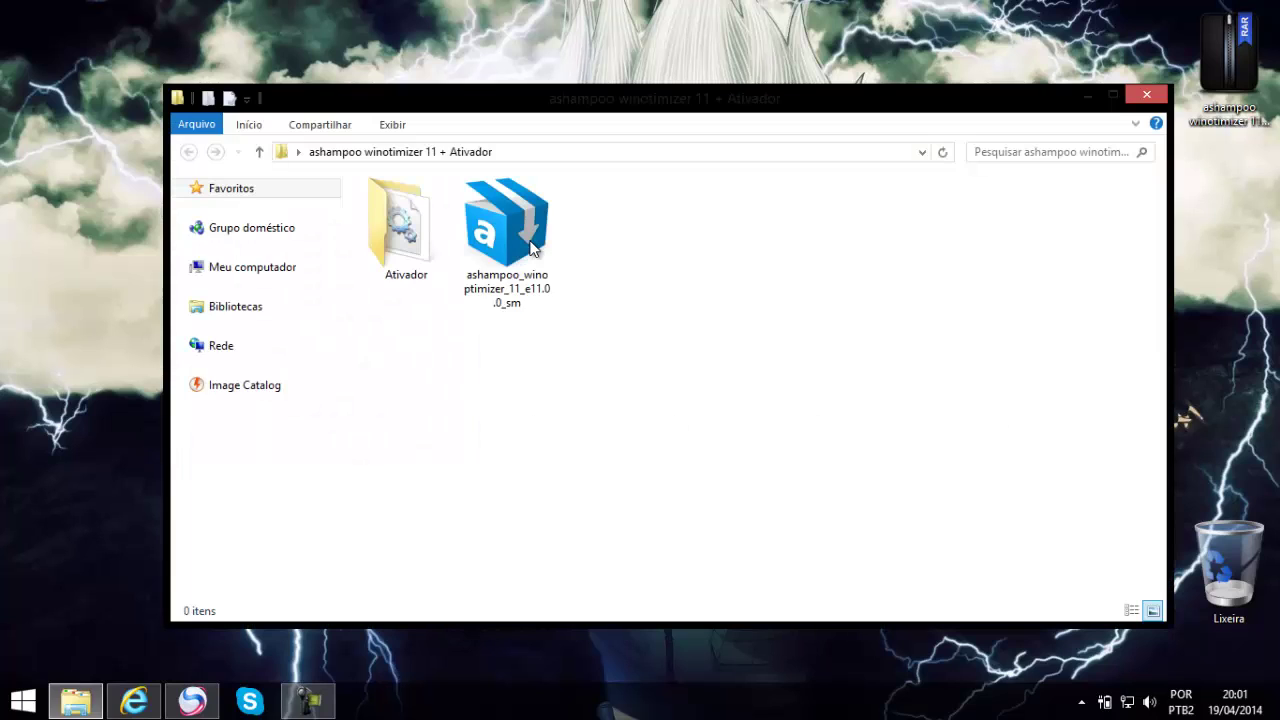
left_click(514, 238)
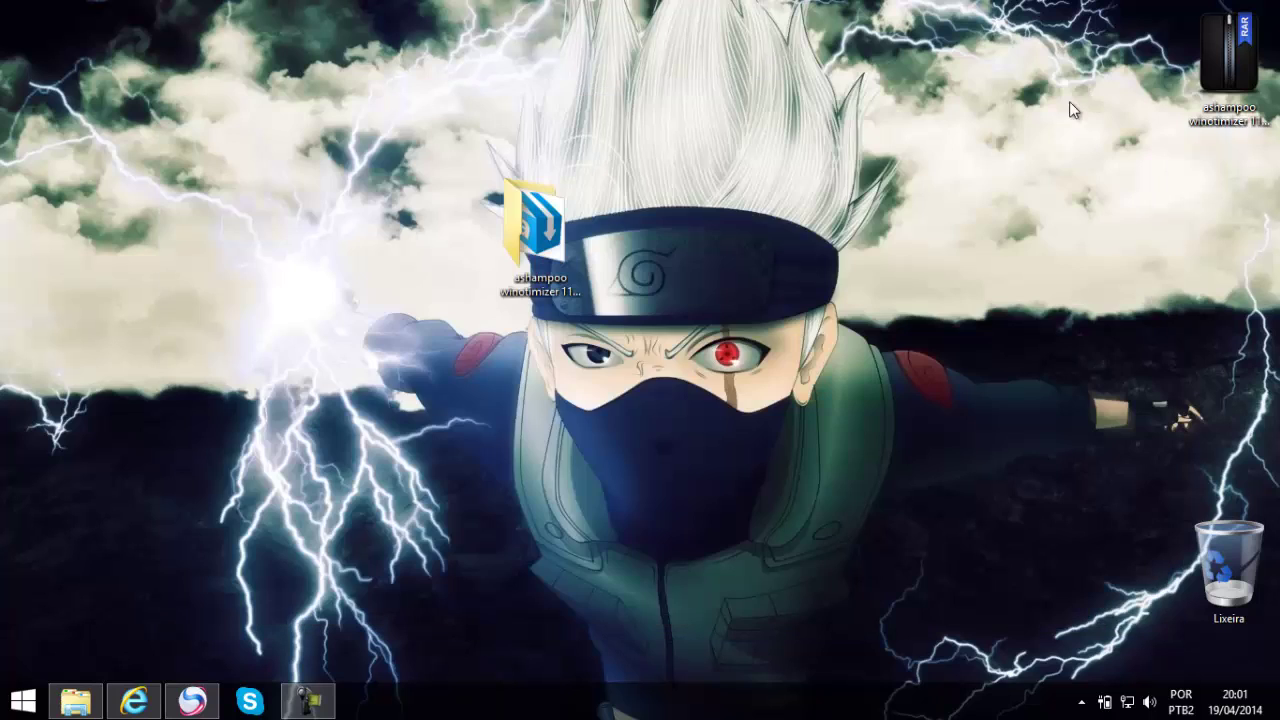
left_click(1087, 95)
left_click_drag(541, 228, 98, 88)
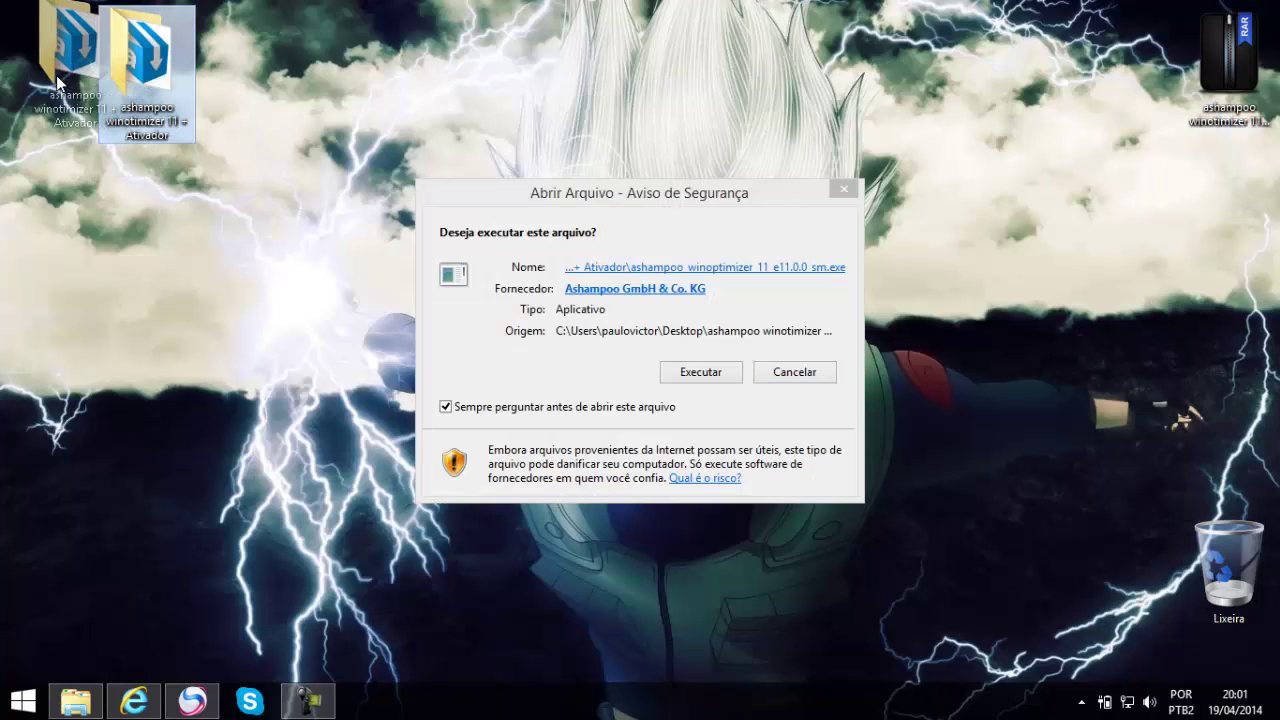
left_click(699, 371)
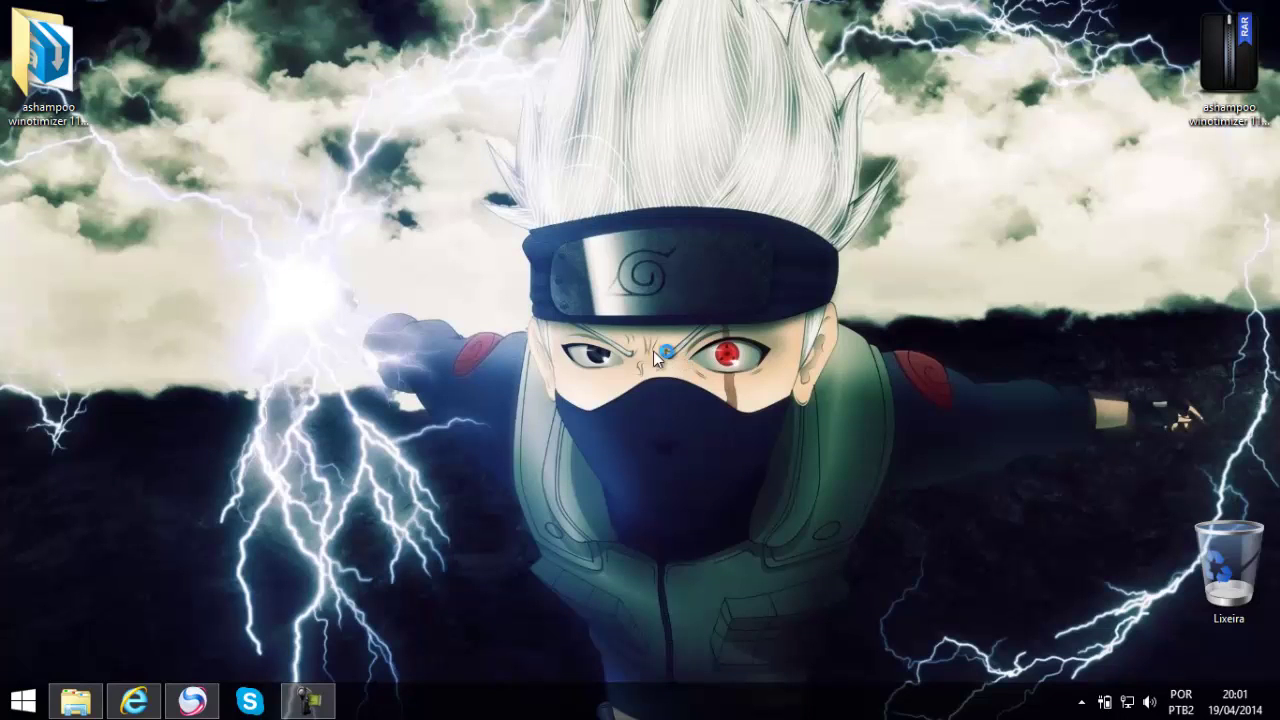
Start the setup in Português (Brasil) and accept the licence agreement.
right_click(447, 137)
left_click(491, 211)
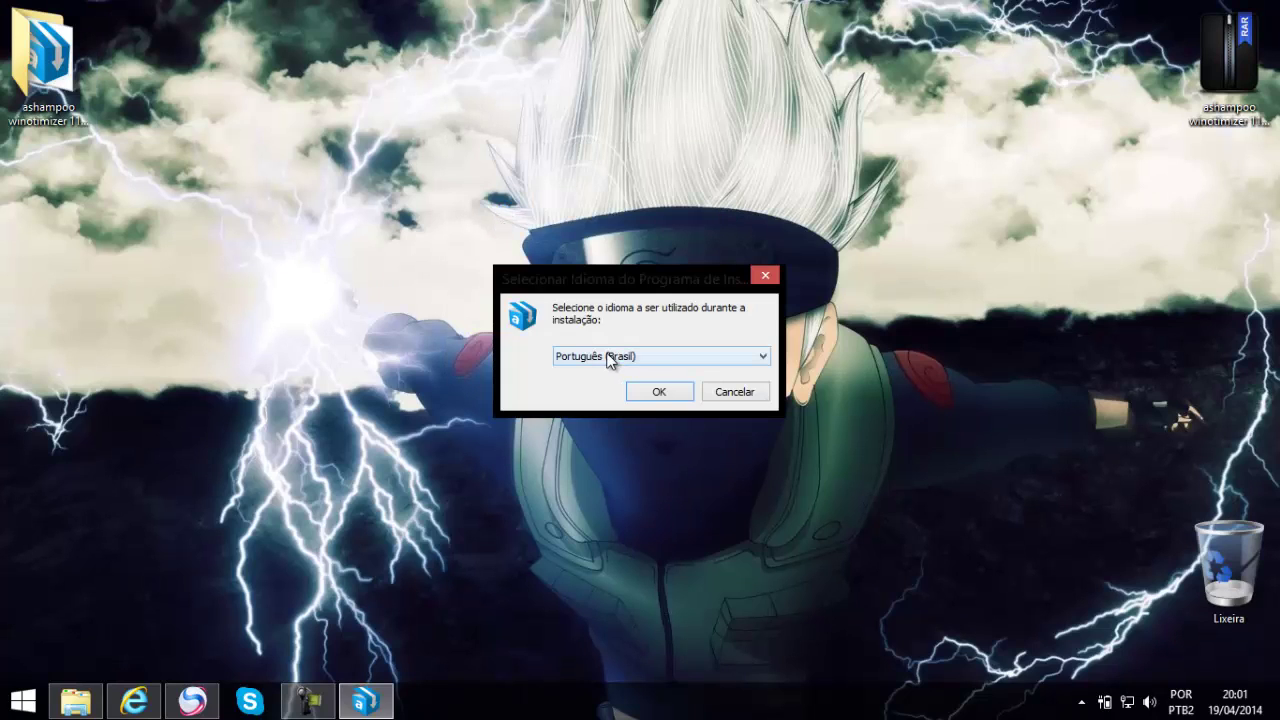
left_click(650, 400)
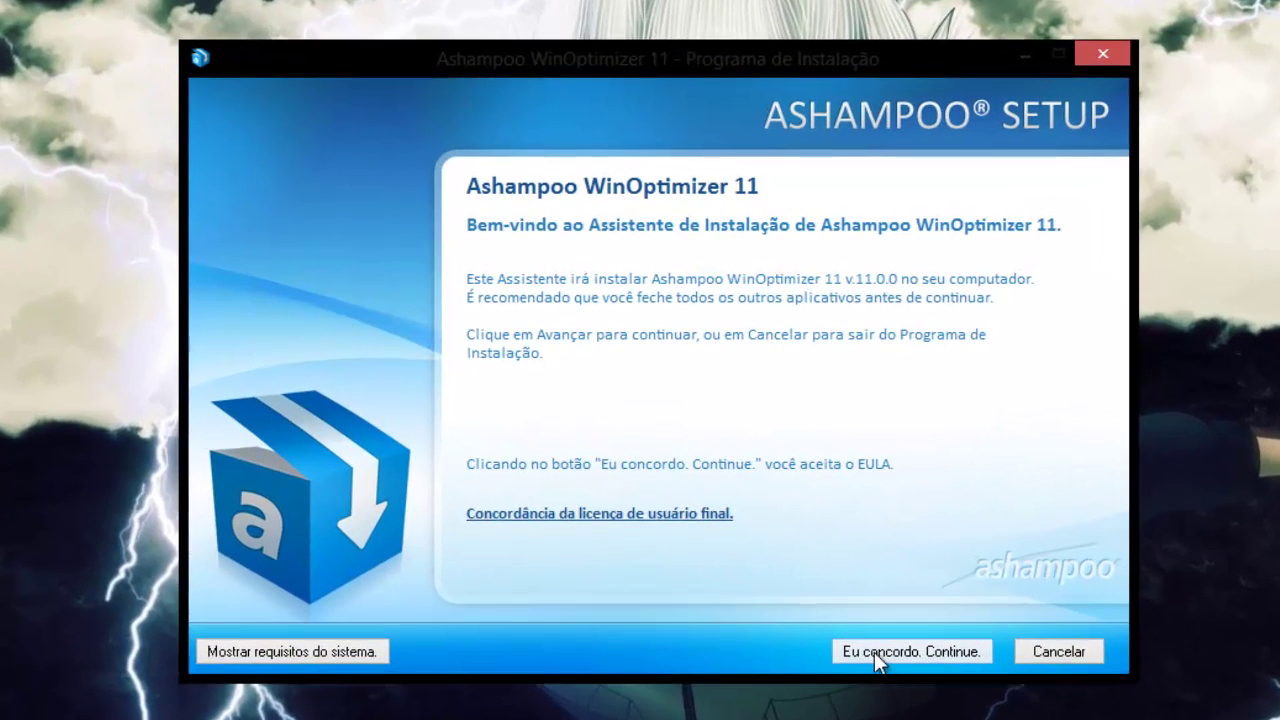
left_click(870, 656)
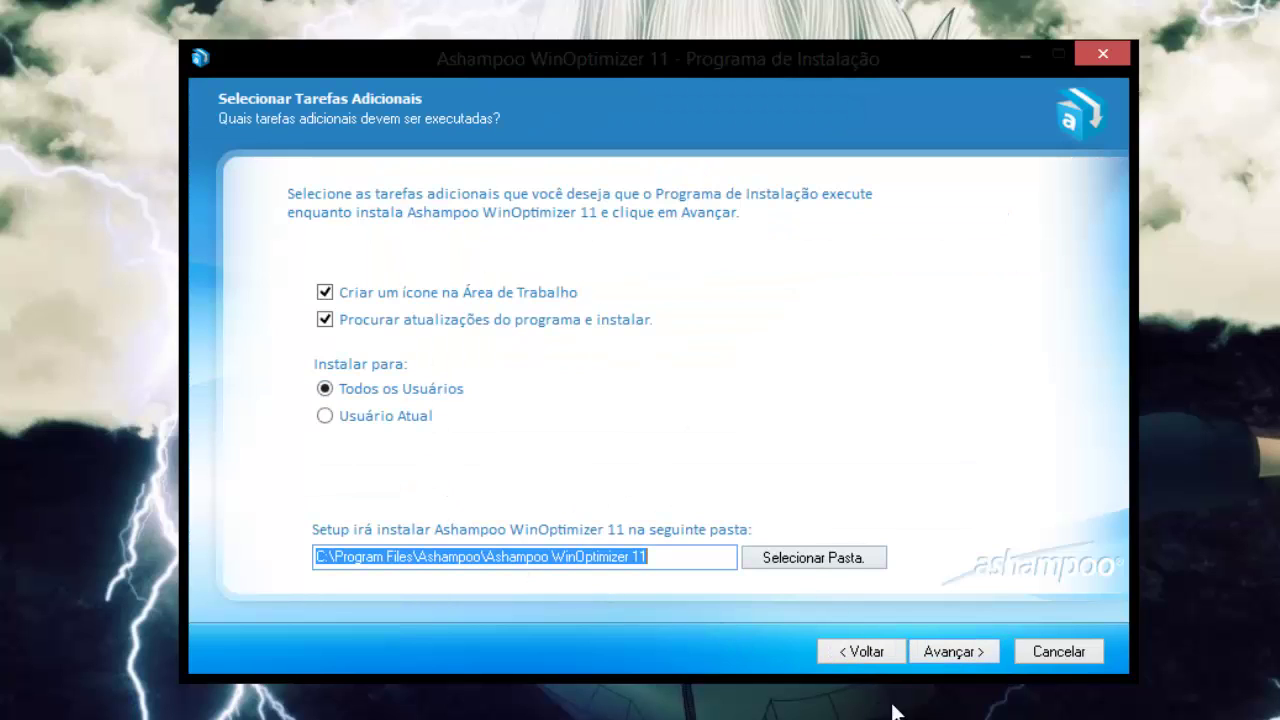
Keep the default additional tasks and installation folder, and decline the myPCBackup offer.
left_click(941, 654)
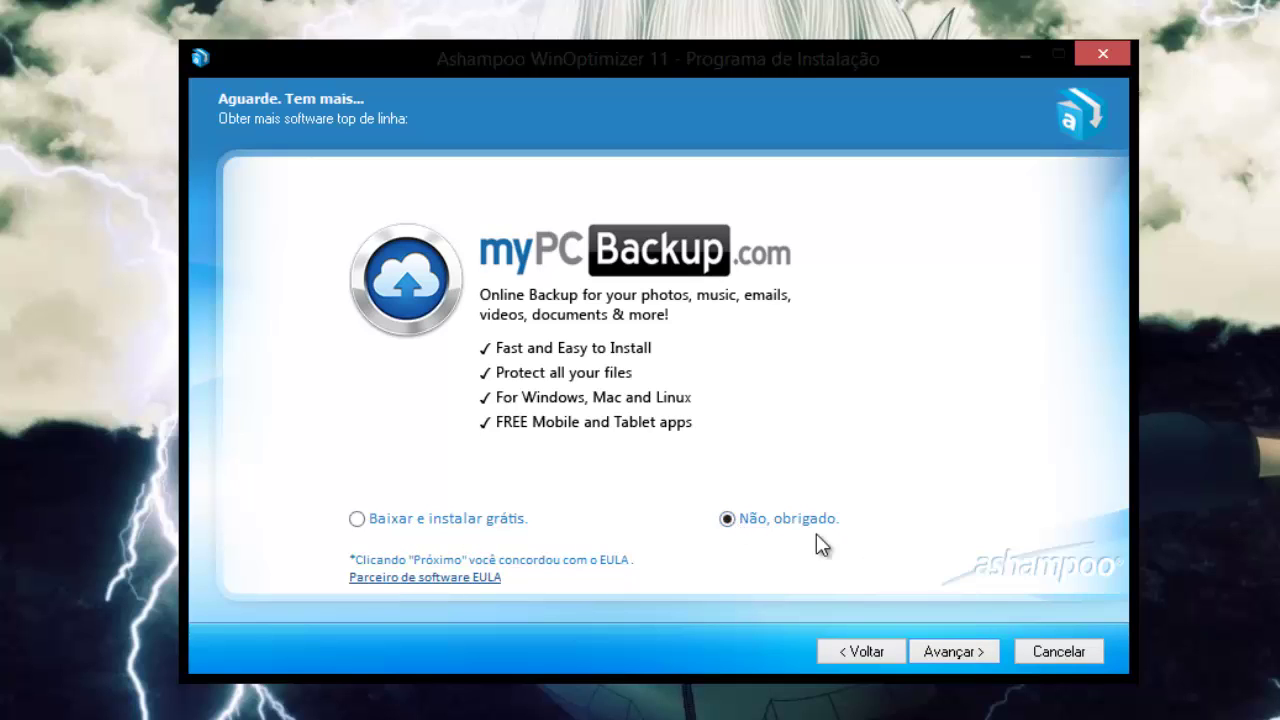
left_click(947, 651)
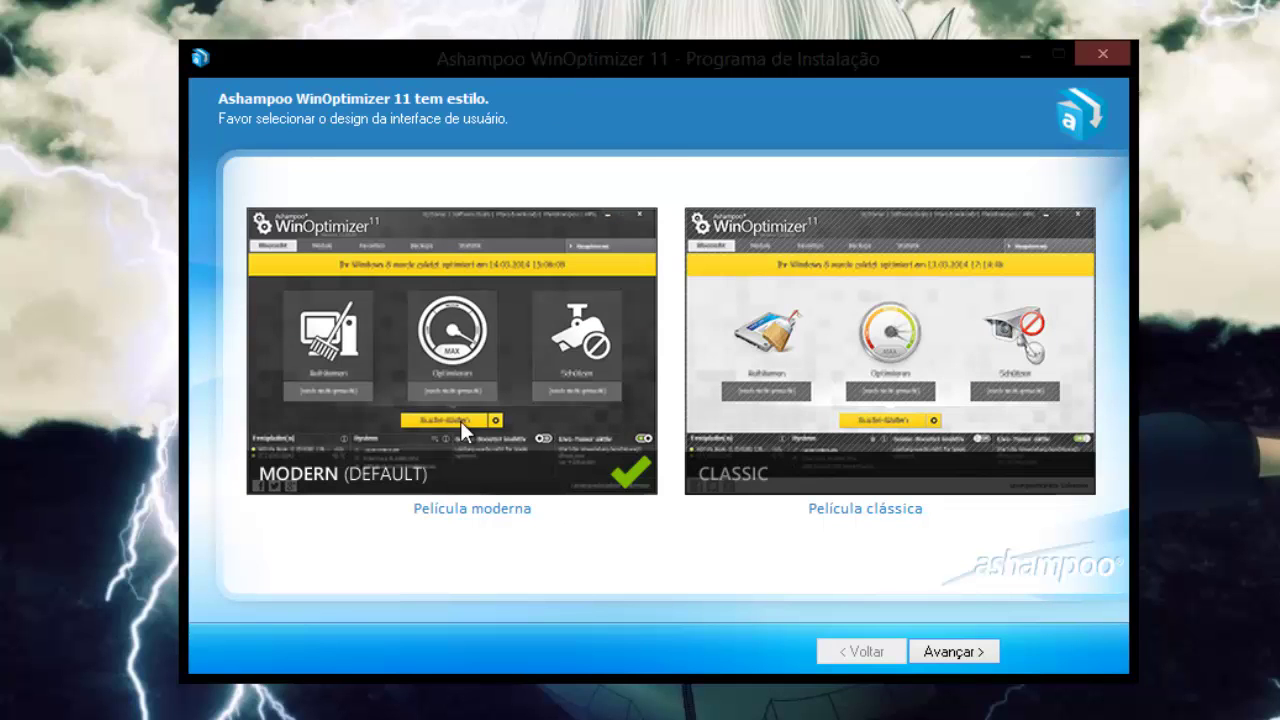
Choose the Modern interface design and finish the WinOptimizer 11 setup.
left_click(843, 367)
left_click(511, 384)
left_click(954, 652)
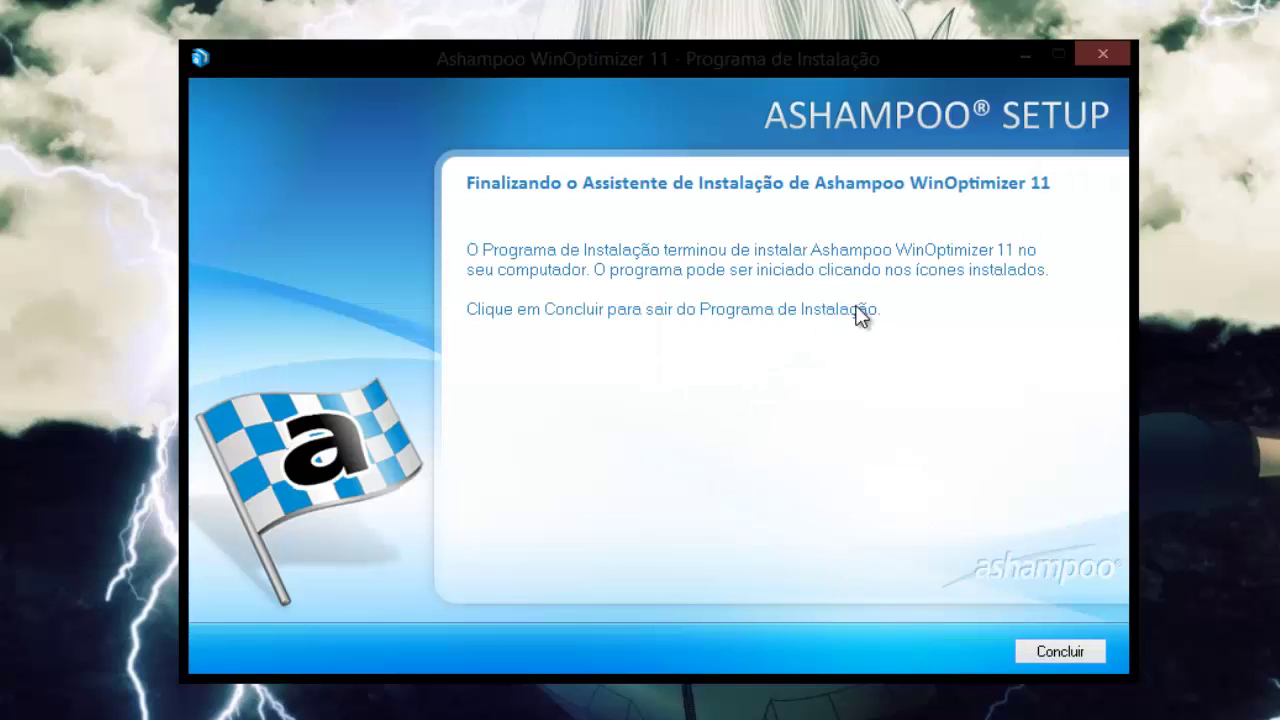
left_click(1040, 652)
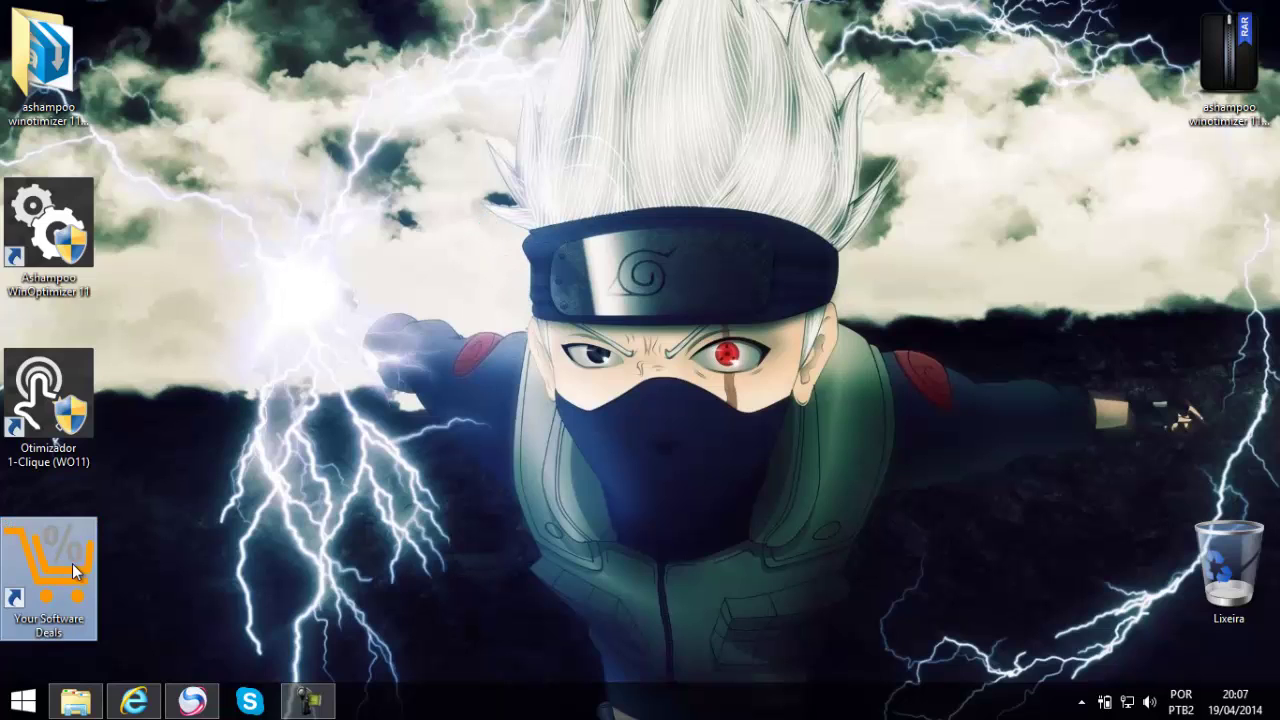
Delete the Your Software Deals shortcut from the desktop and refresh the desktop.
left_click_drag(70, 564, 460, 392)
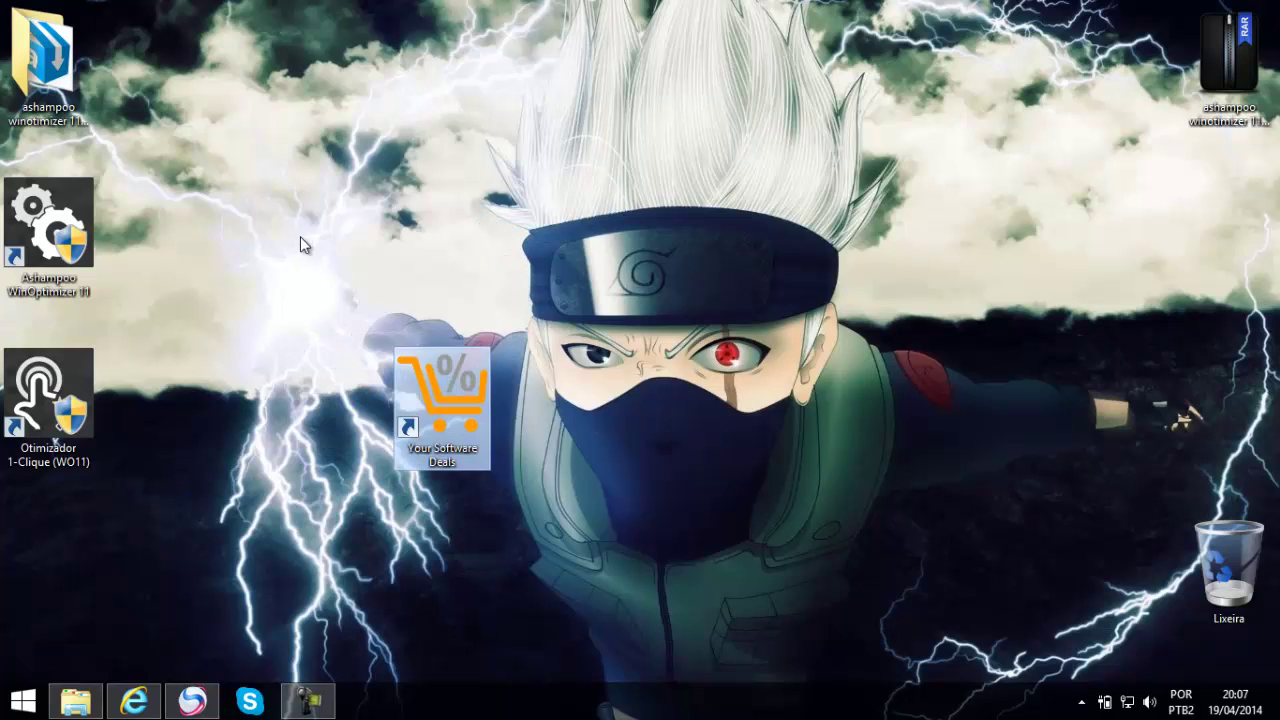
left_click_drag(1040, 505, 1230, 564)
left_click_drag(358, 332, 332, 308)
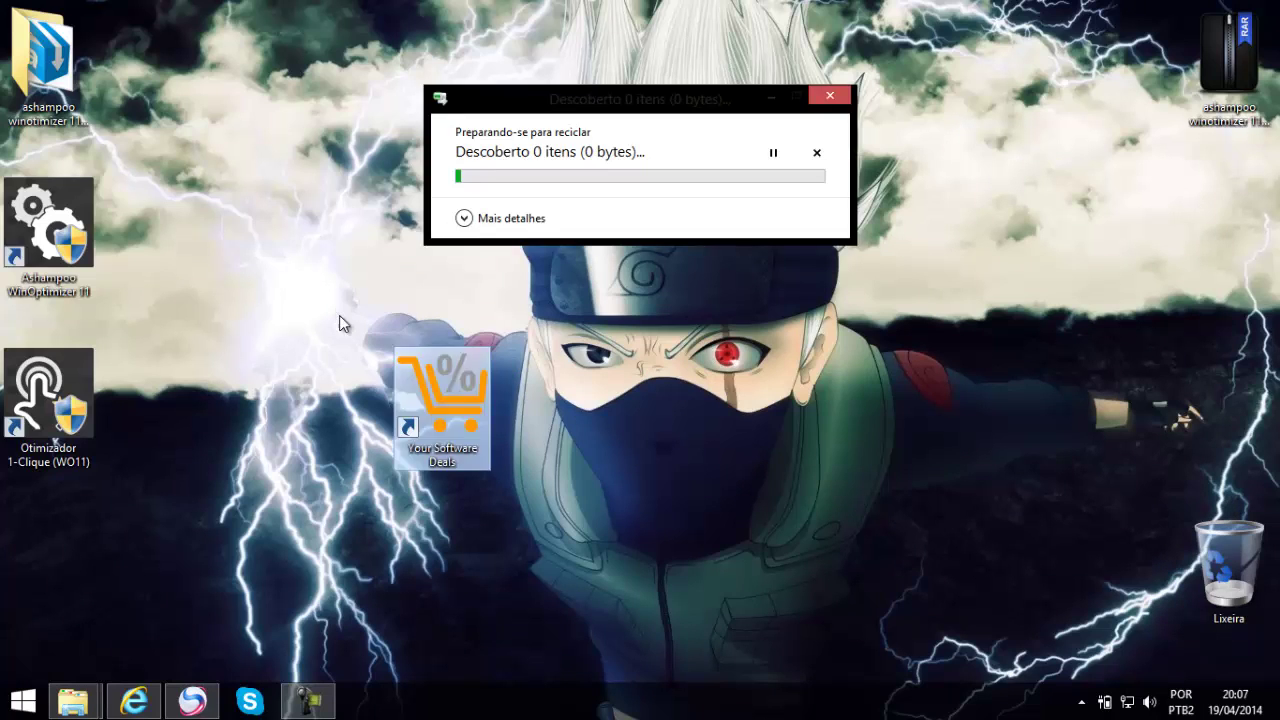
left_click_drag(518, 464, 610, 525)
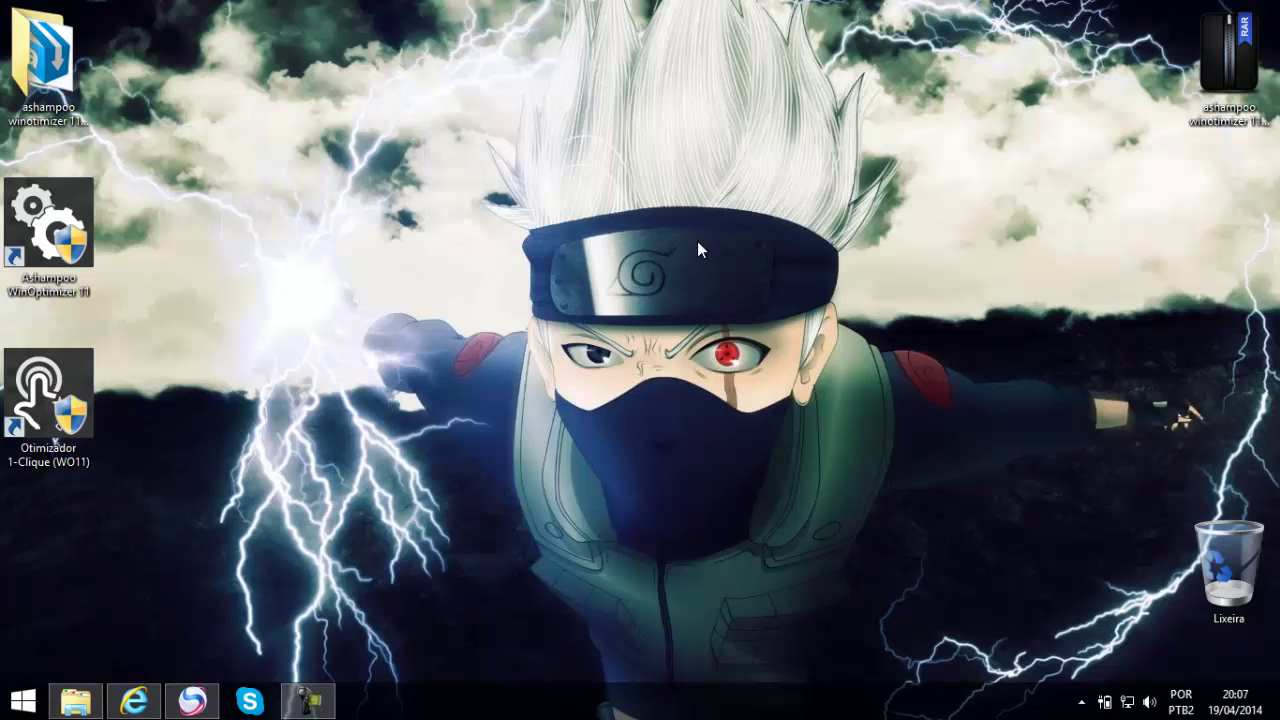
right_click(403, 188)
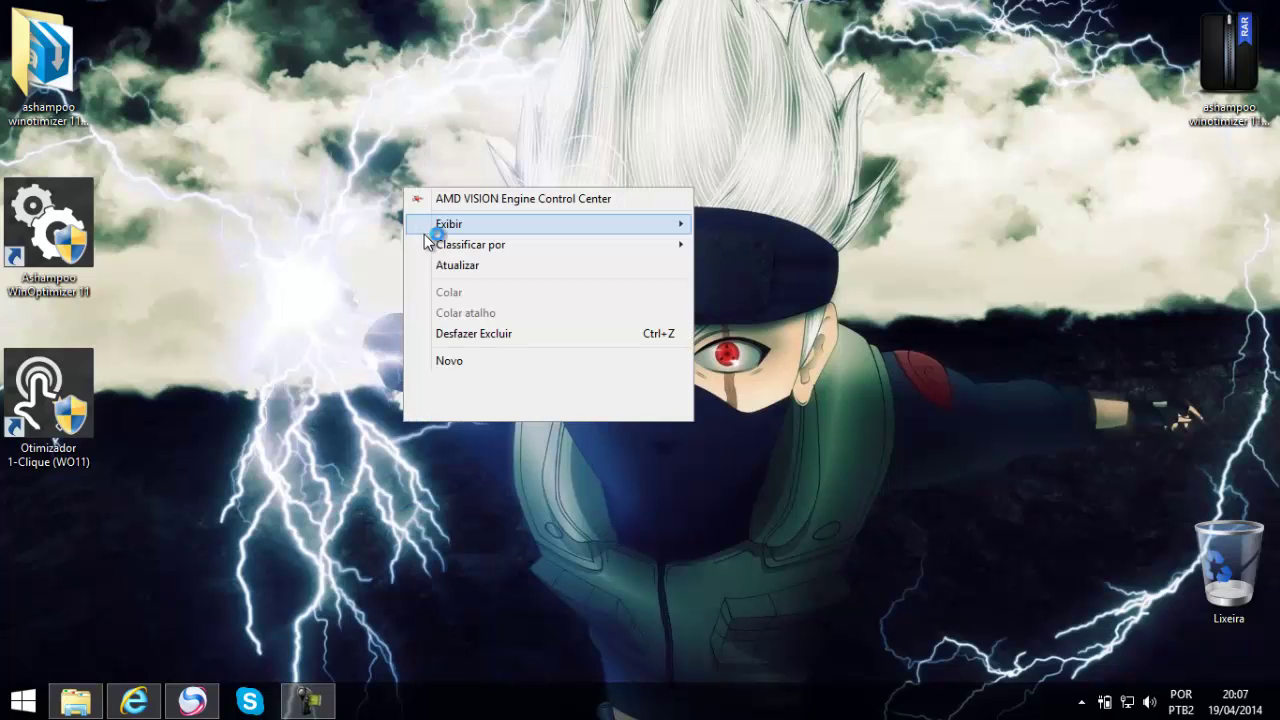
left_click(429, 263)
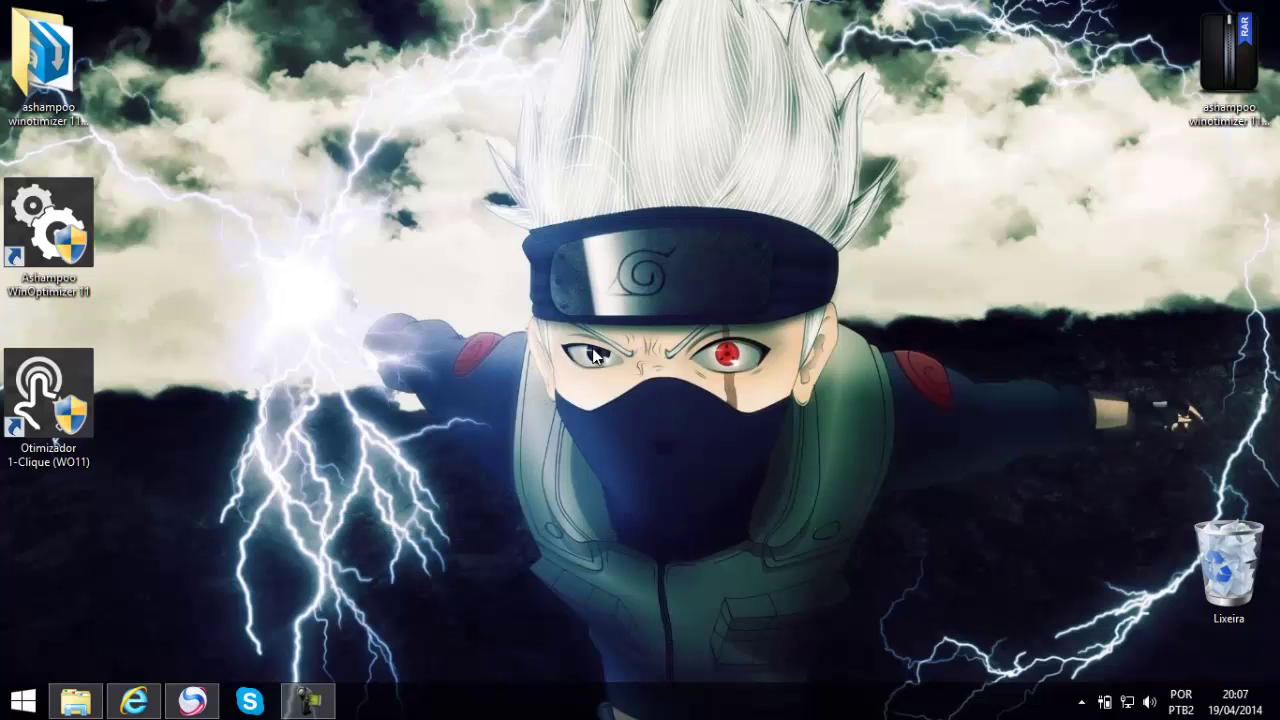
Launch Ashampoo WinOptimizer 11 in trial mode and apply the profile with auto-analysis at program start enabled.
left_click(50, 225)
right_click(472, 194)
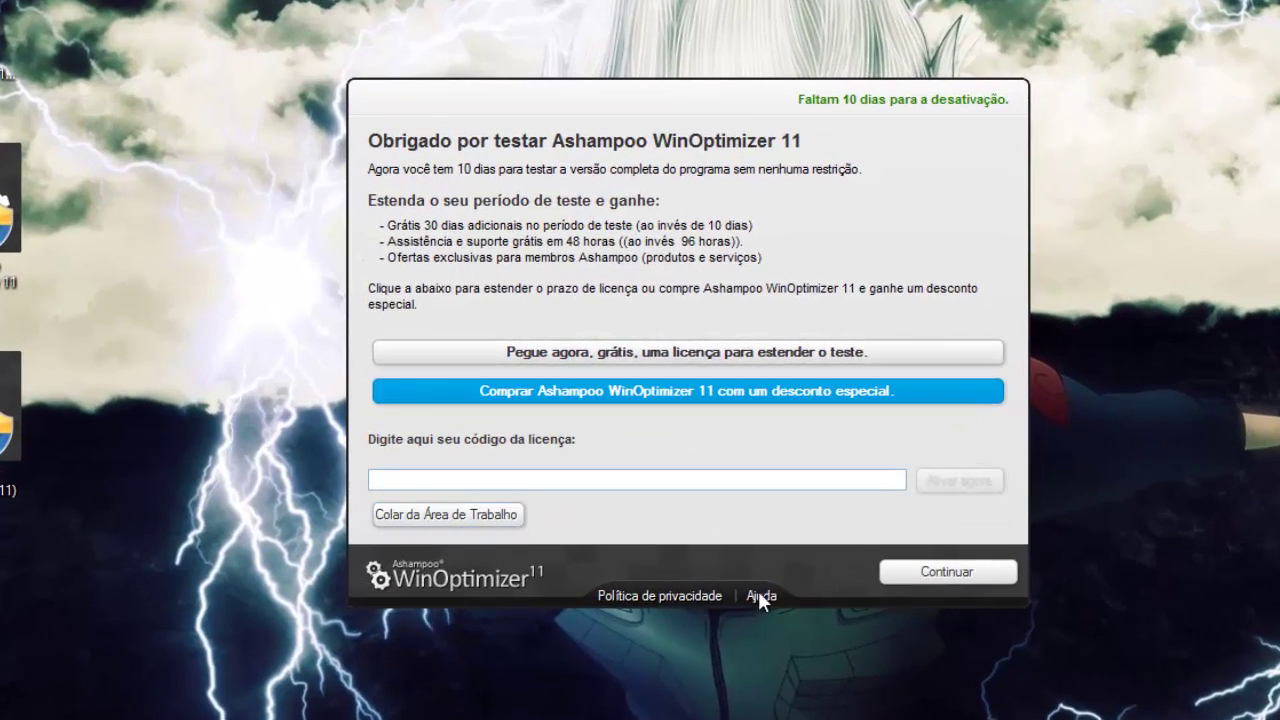
left_click(957, 574)
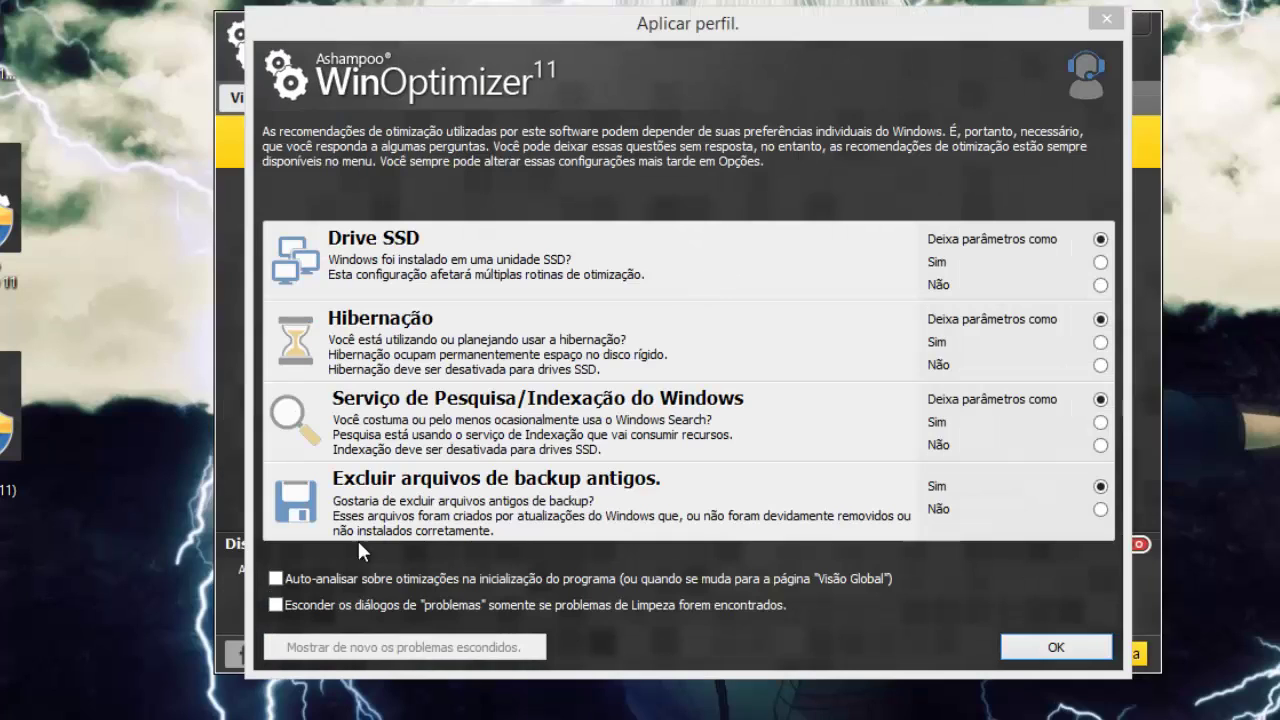
left_click(300, 578)
left_click(1056, 647)
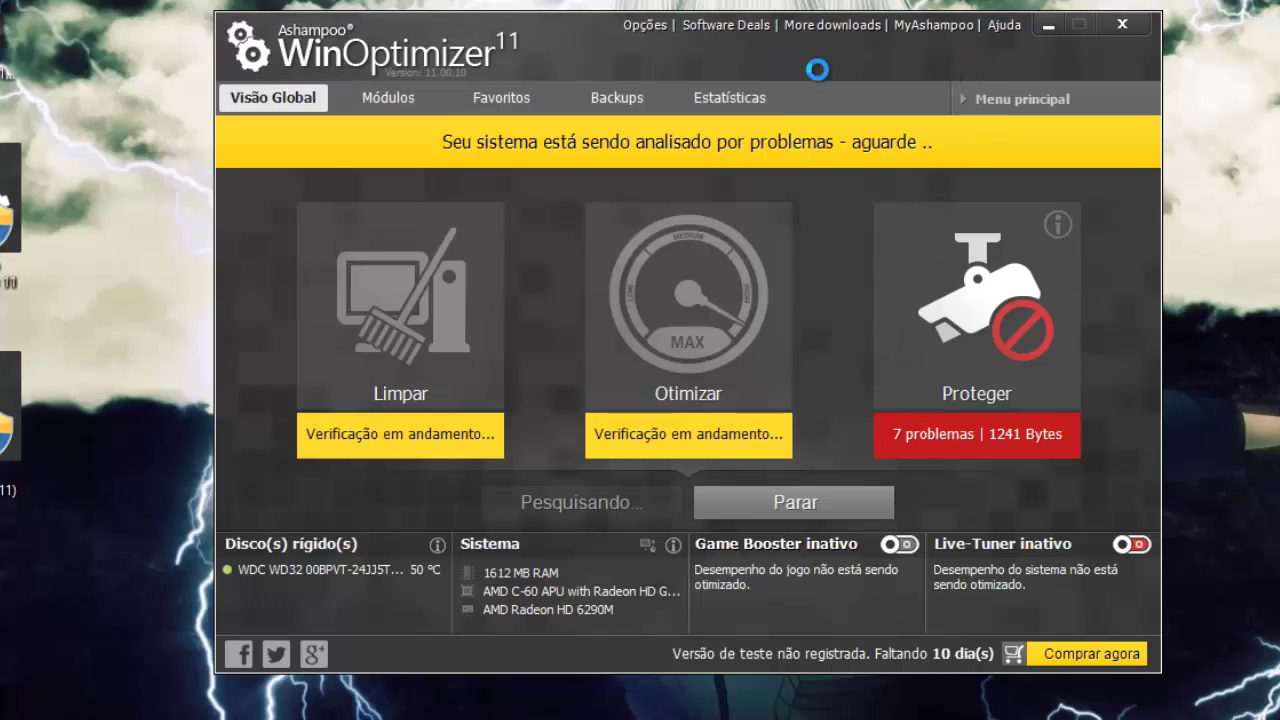
Try to stop the running system analysis, keep waiting for the program to respond, and turn on Live-Tuner.
left_click(755, 503)
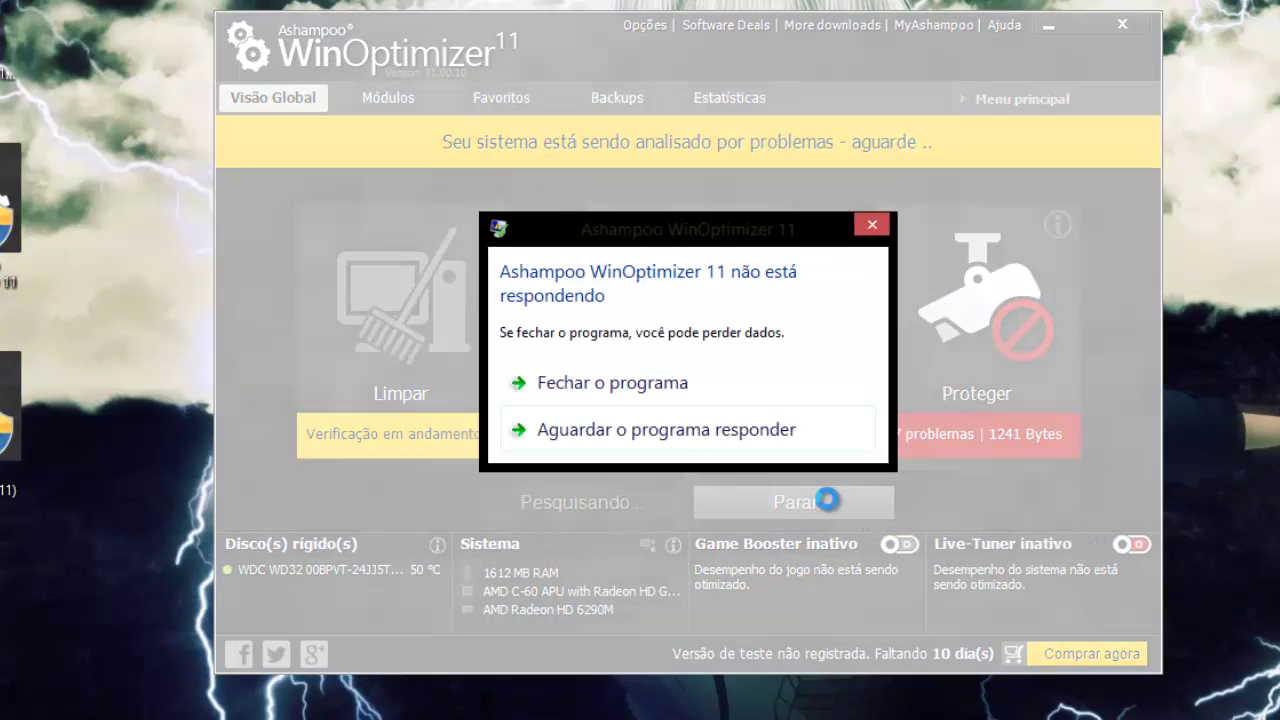
left_click(684, 430)
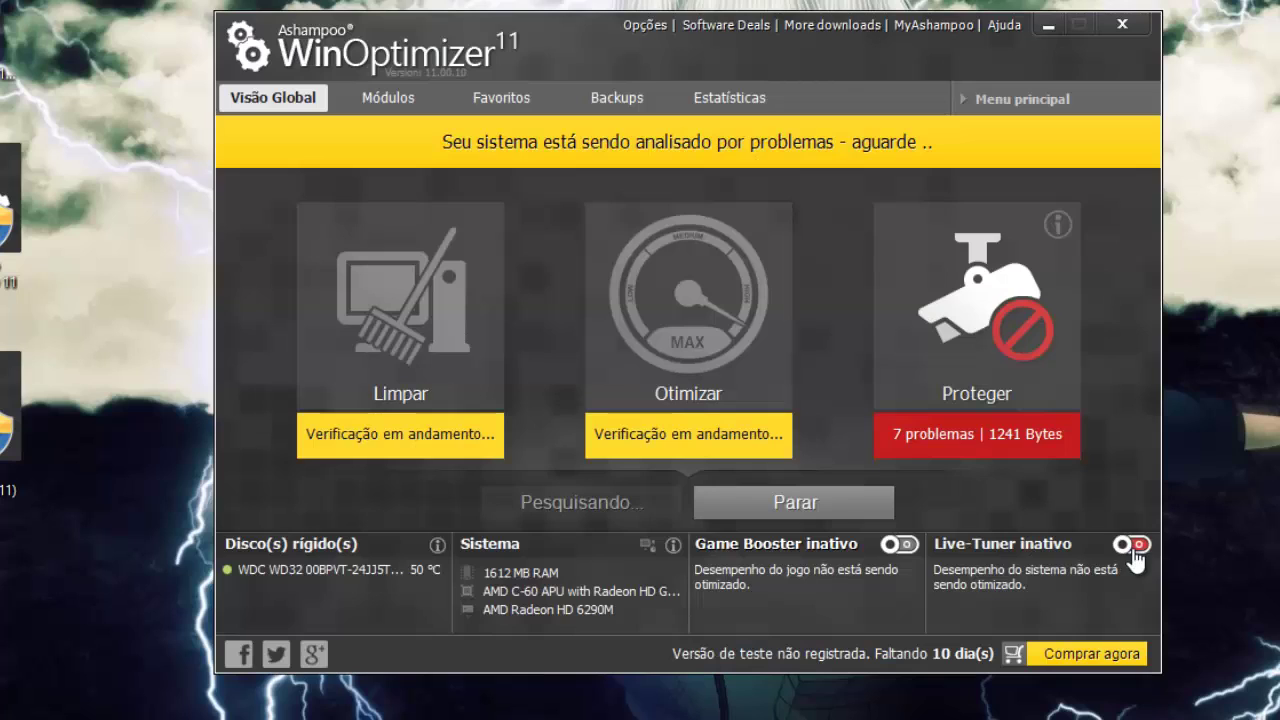
left_click(1136, 546)
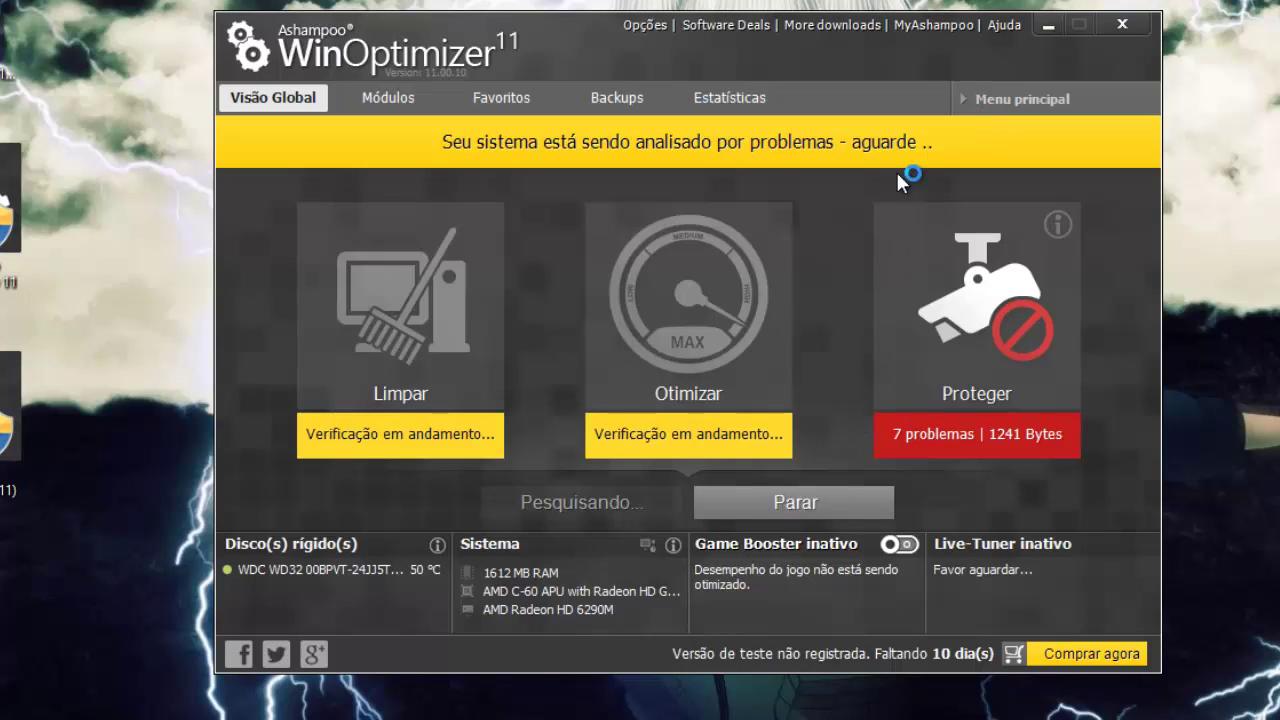
View the purchase and activation screen, continue without a licence code, and close WinOptimizer 11.
left_click(938, 26)
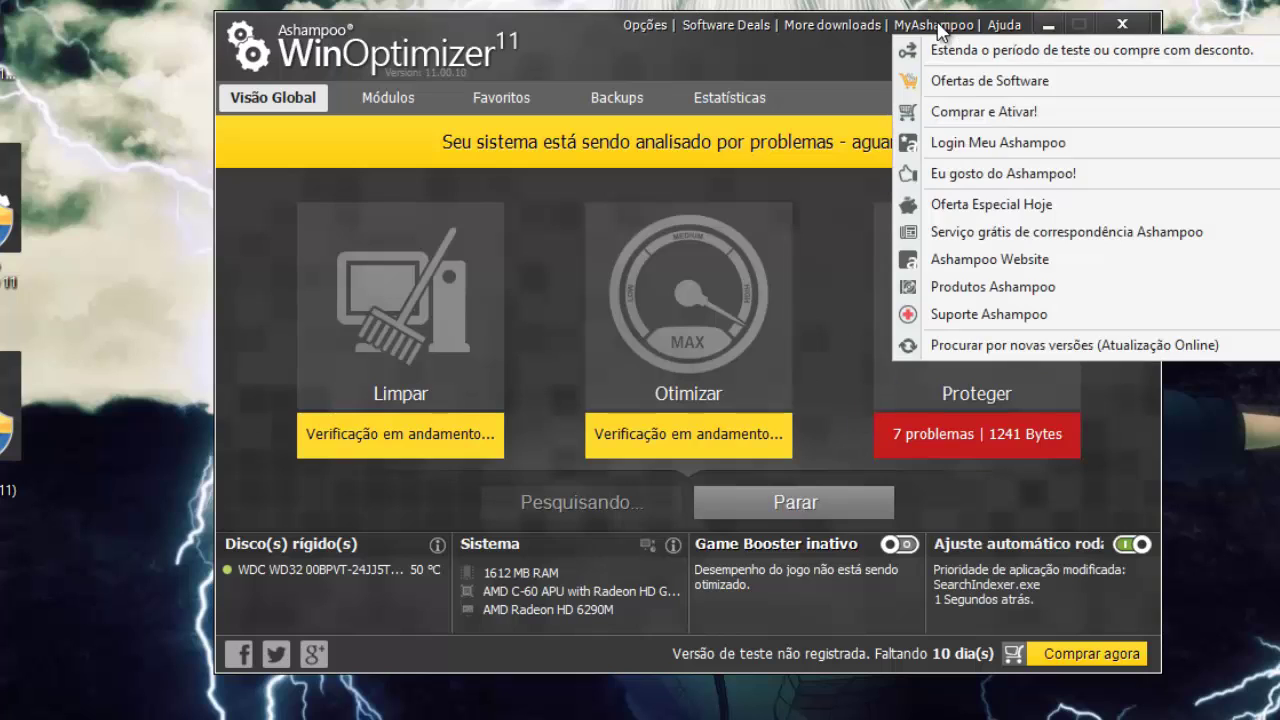
left_click(1018, 118)
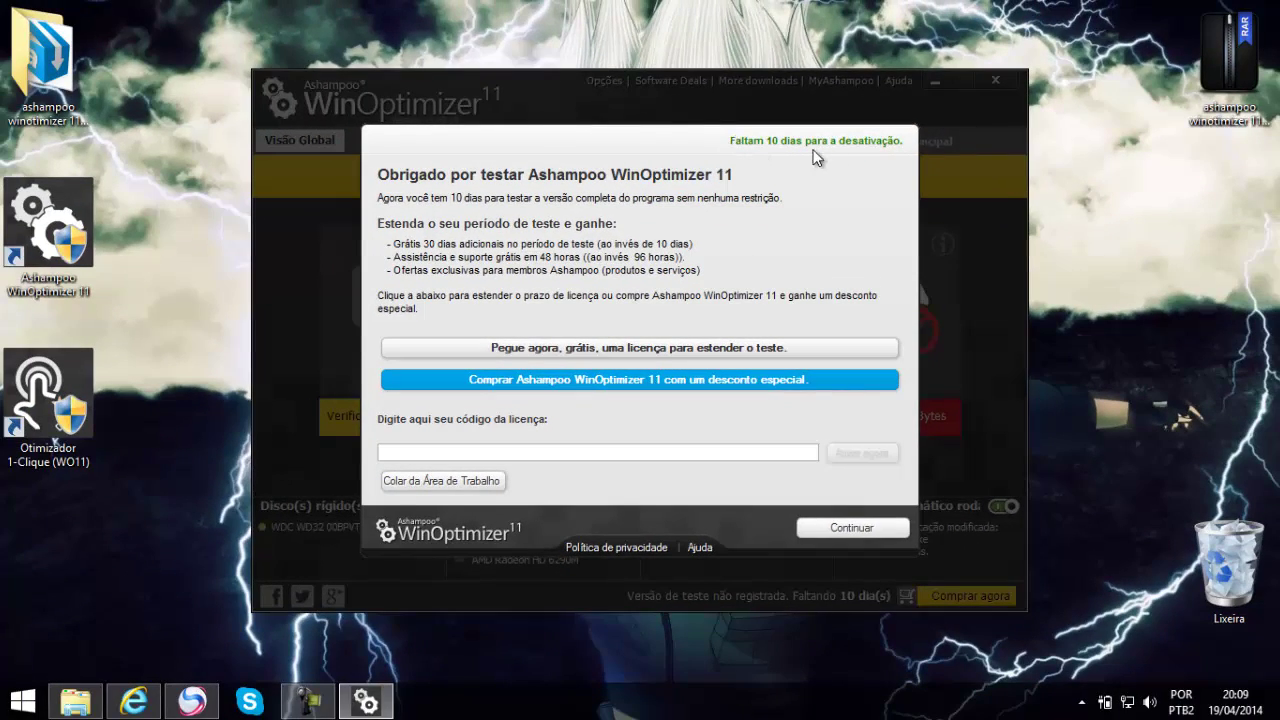
left_click(849, 528)
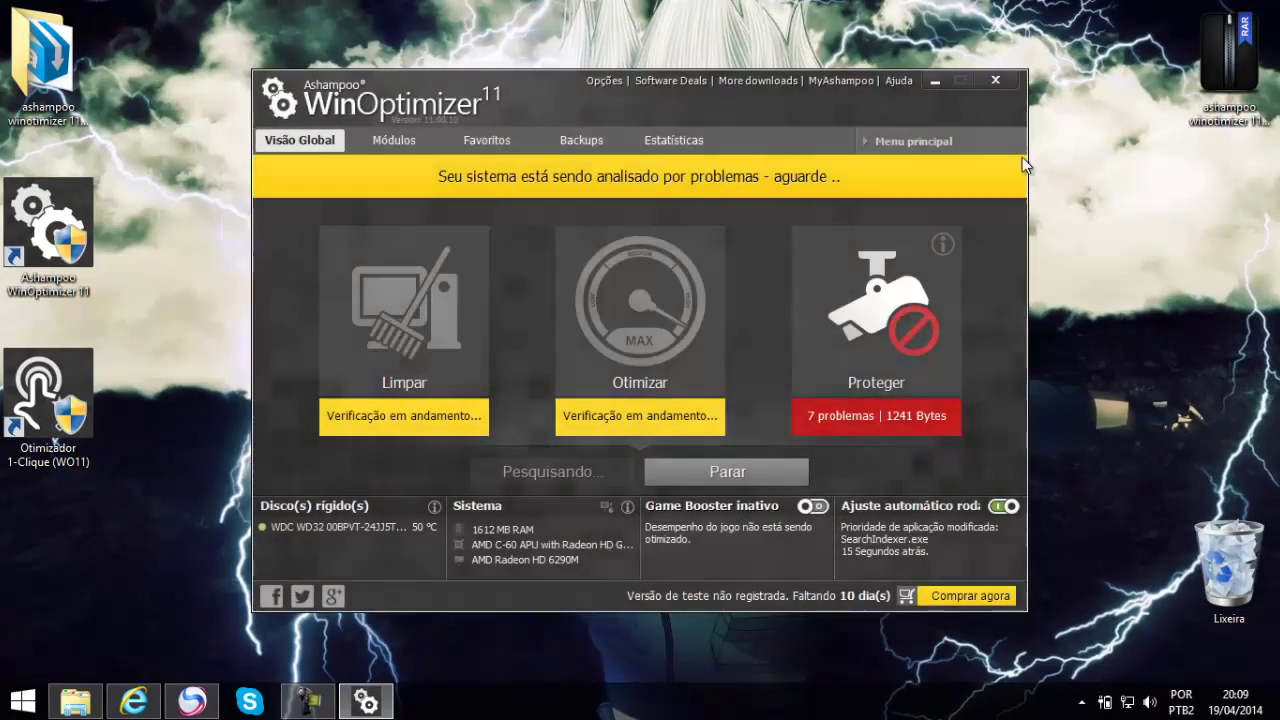
left_click(995, 80)
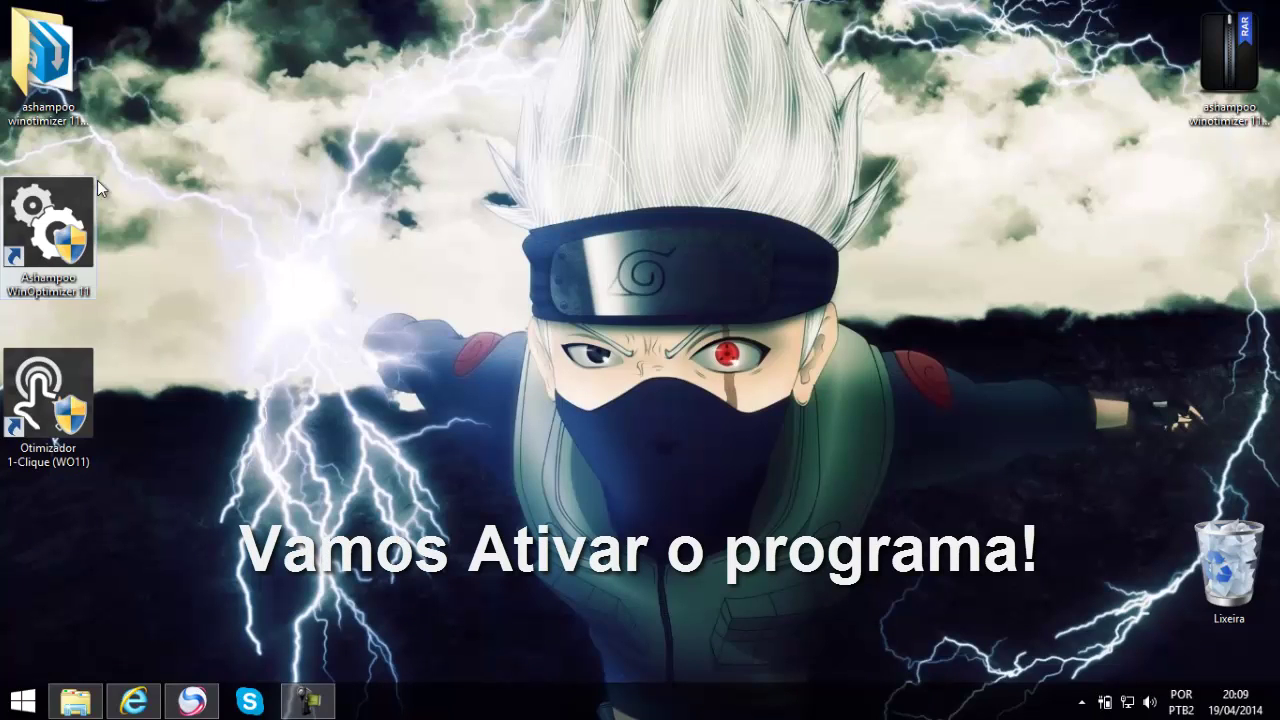
Open the Ativador folder inside the extracted ashampoo winotimizer 11 + Ativador desktop folder.
left_click(56, 78)
double_click(56, 78)
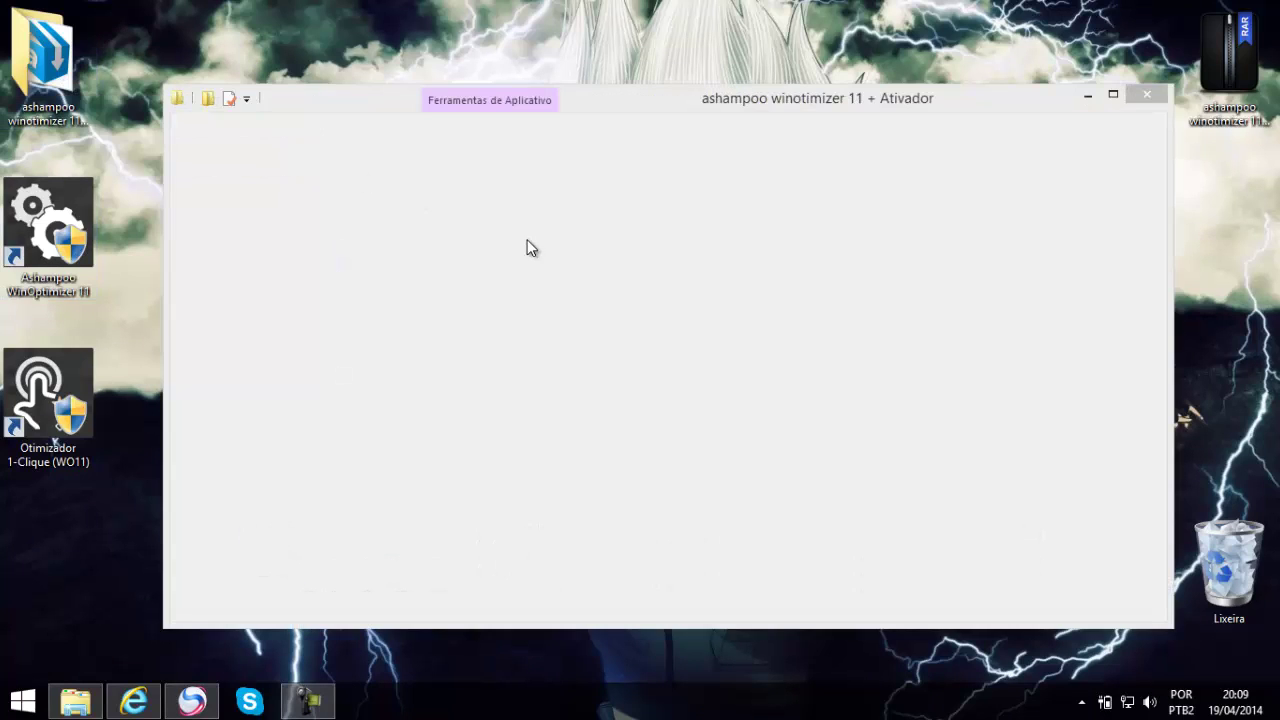
left_click(512, 238)
left_click(410, 222)
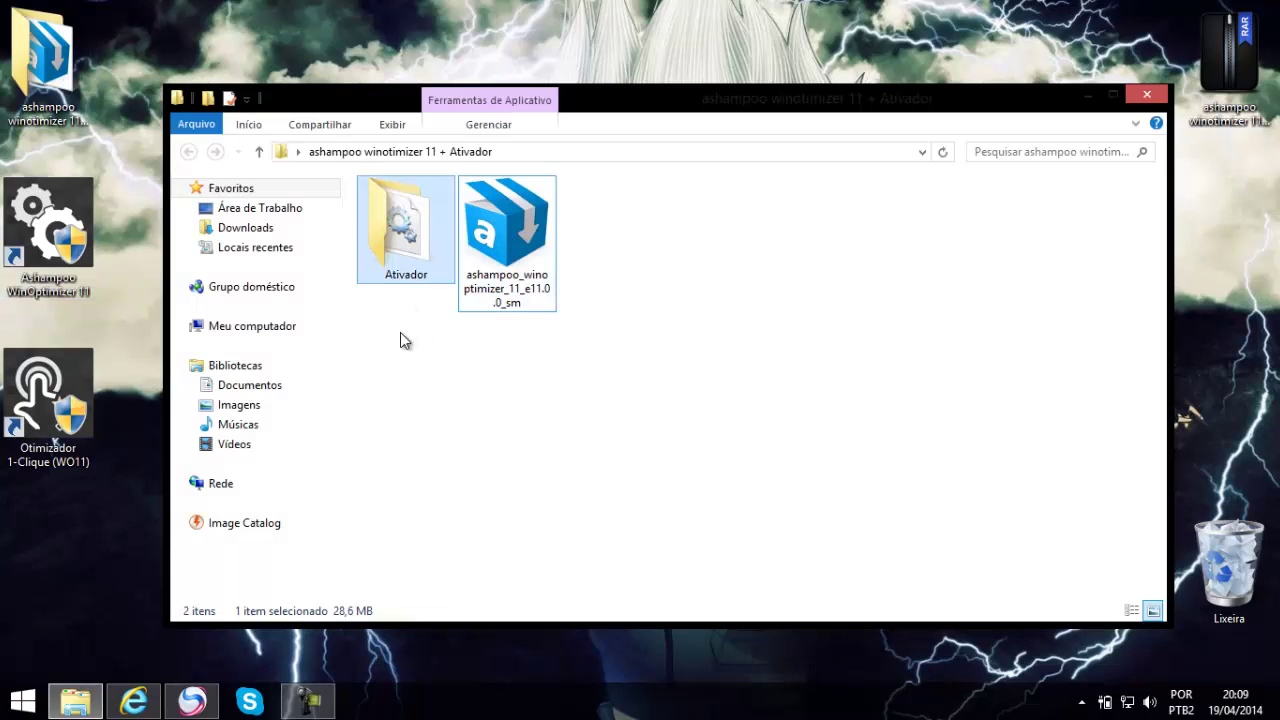
double_click(410, 222)
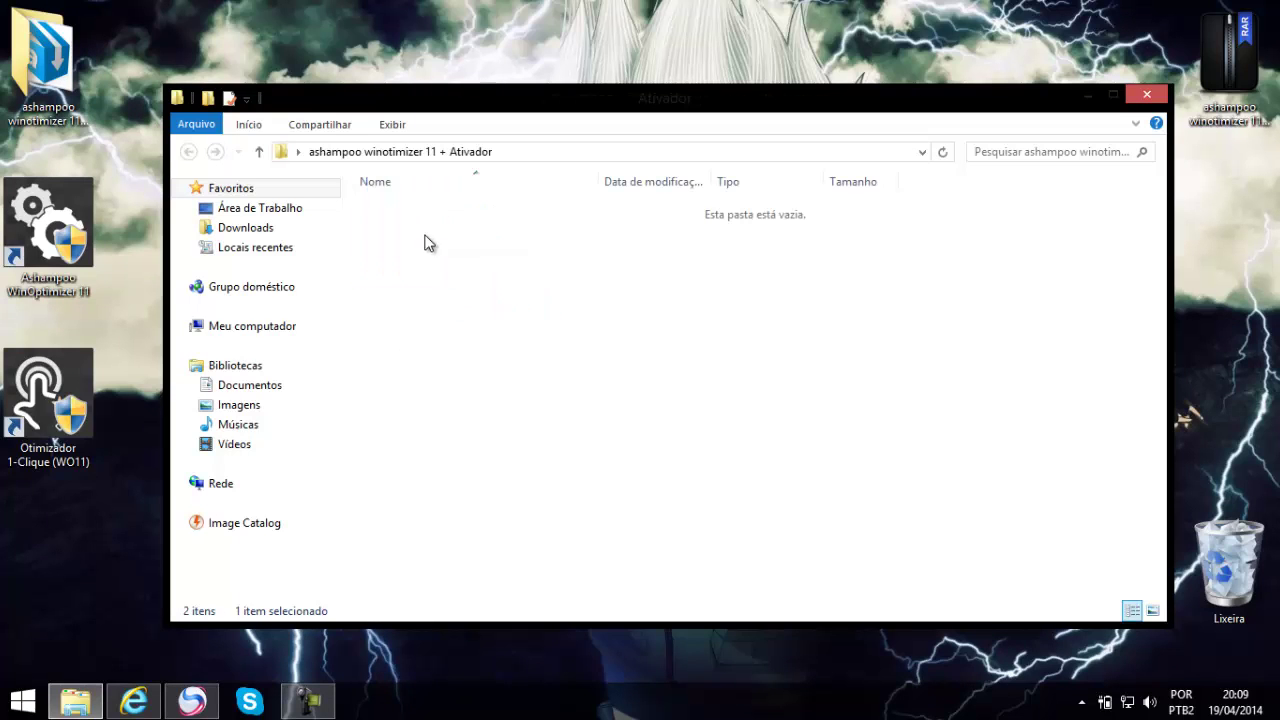
Copy ash_inet2.dll from the Ativador folder and close the folder window.
left_click(420, 211)
left_click(428, 209)
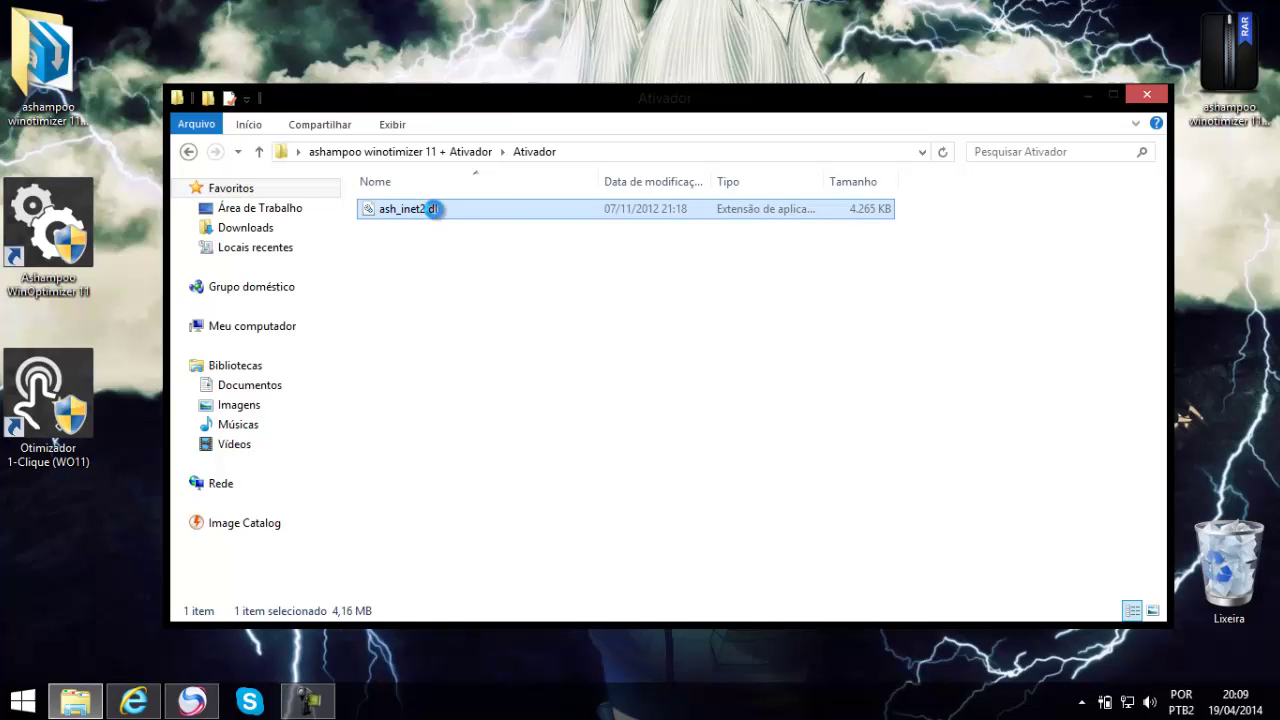
right_click(433, 209)
left_click(483, 511)
left_click(279, 329)
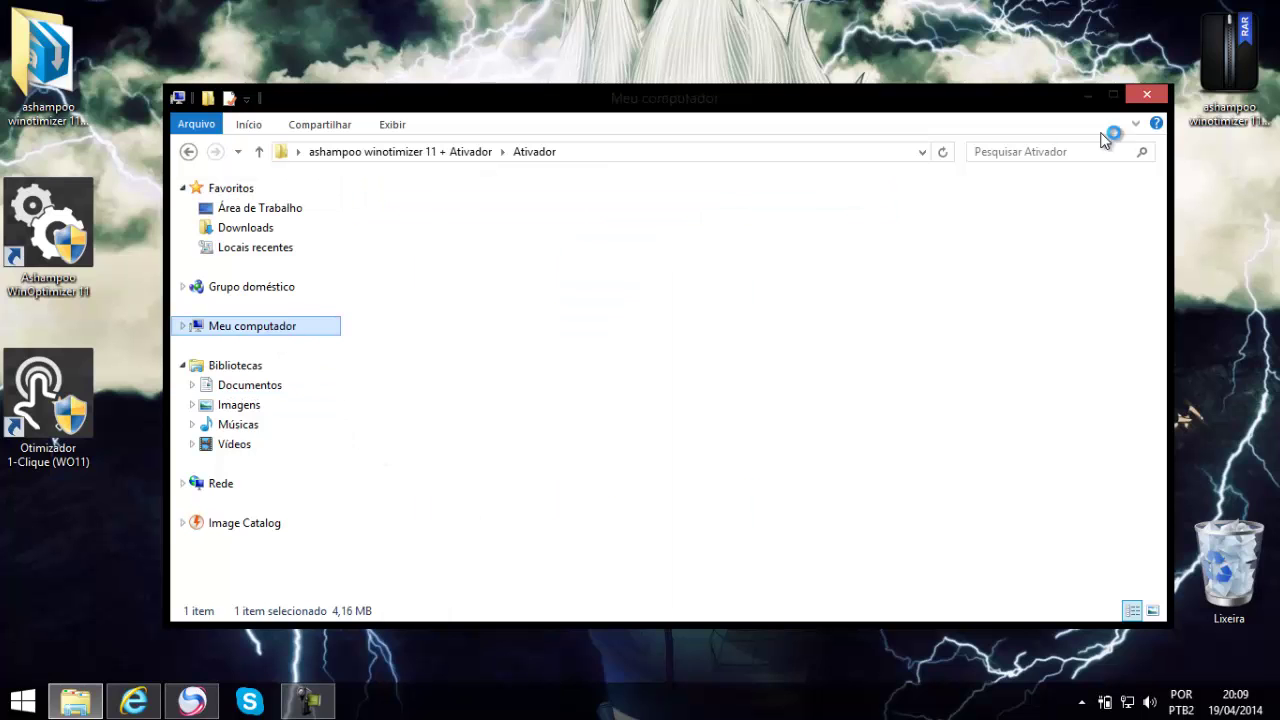
left_click(1140, 95)
Open the file location of the Ashampoo WinOptimizer 11 desktop shortcut.
left_click(62, 232)
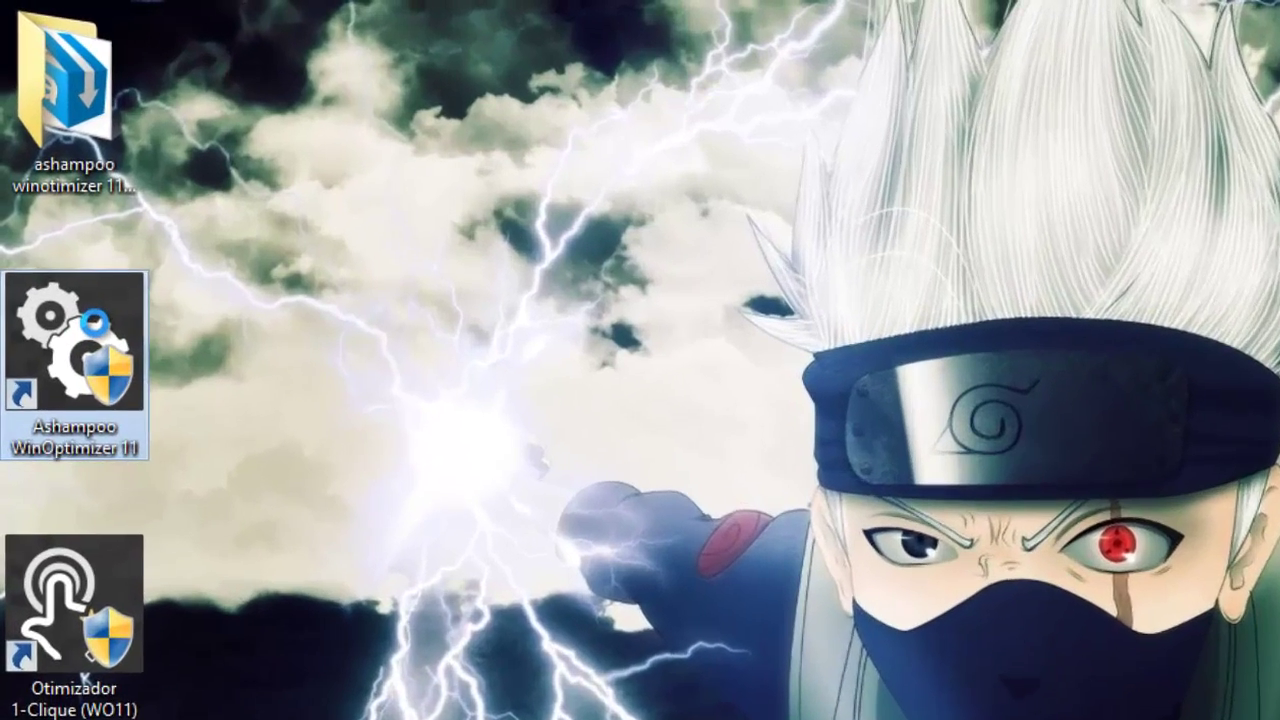
right_click(60, 225)
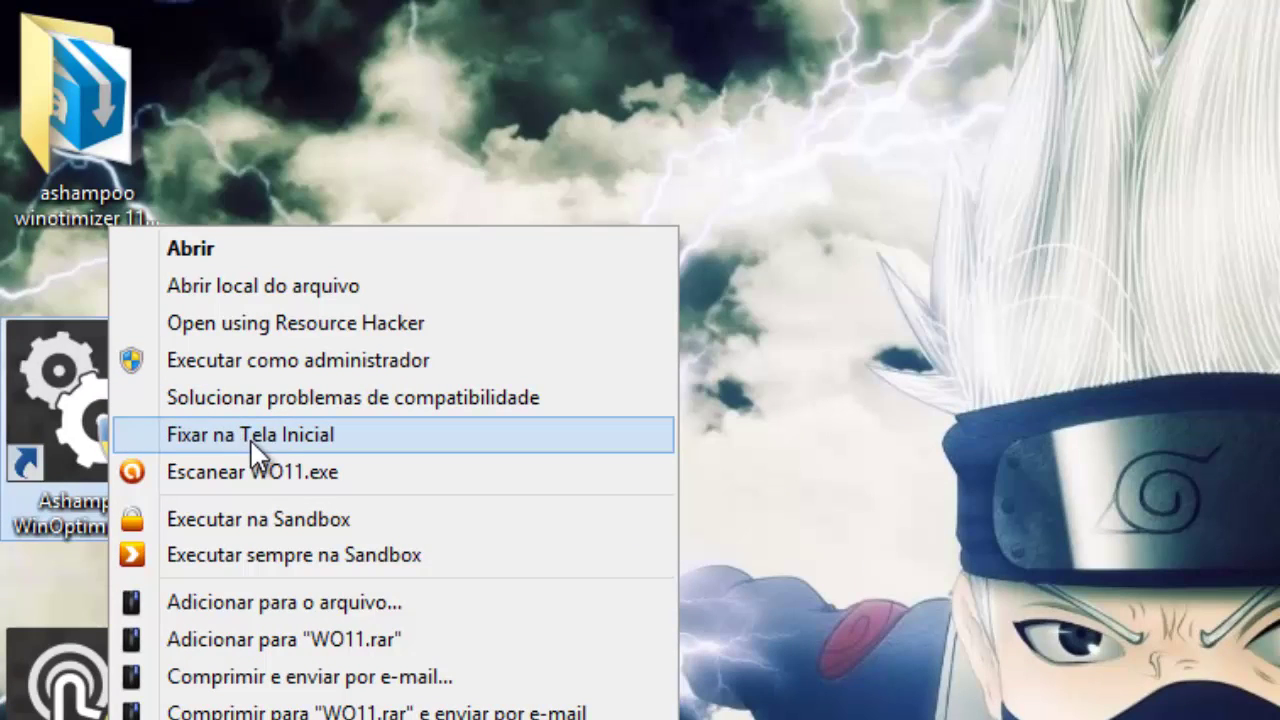
left_click(352, 296)
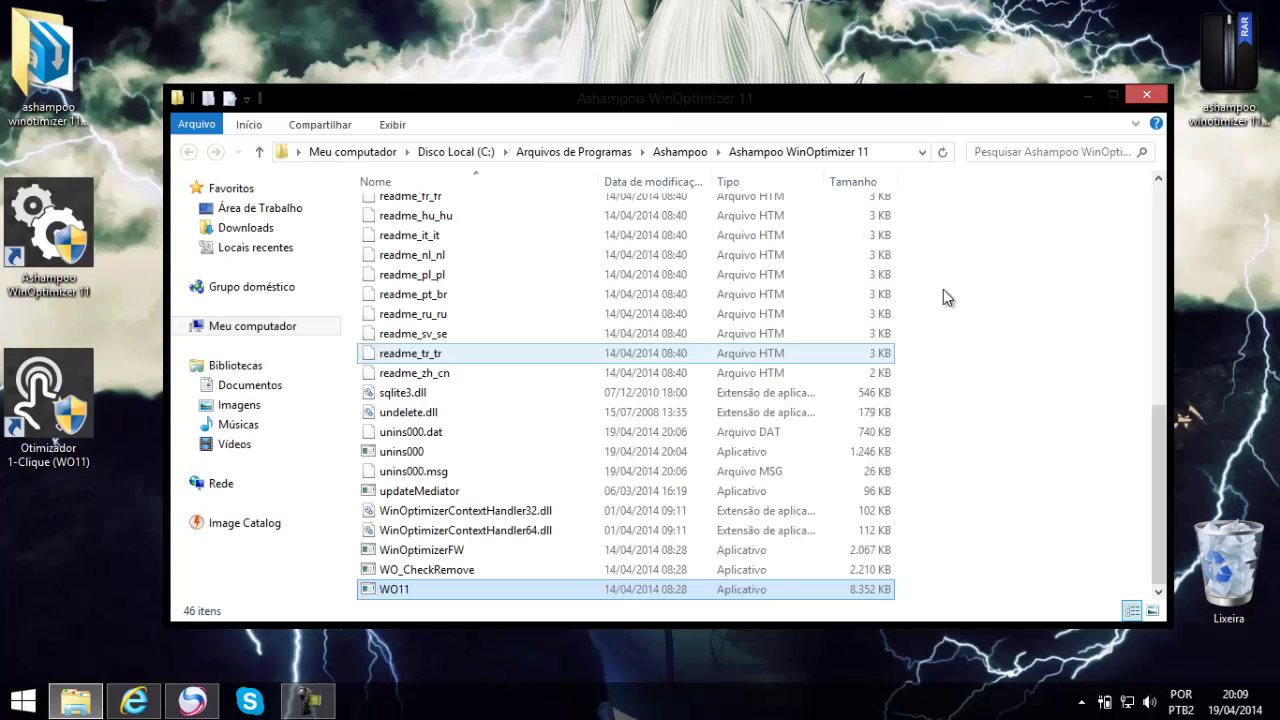
Paste ash_inet2.dll into the Ashampoo WinOptimizer 11 program folder, replacing the existing file with administrator permission, and close the folder.
right_click(992, 275)
left_click(1038, 427)
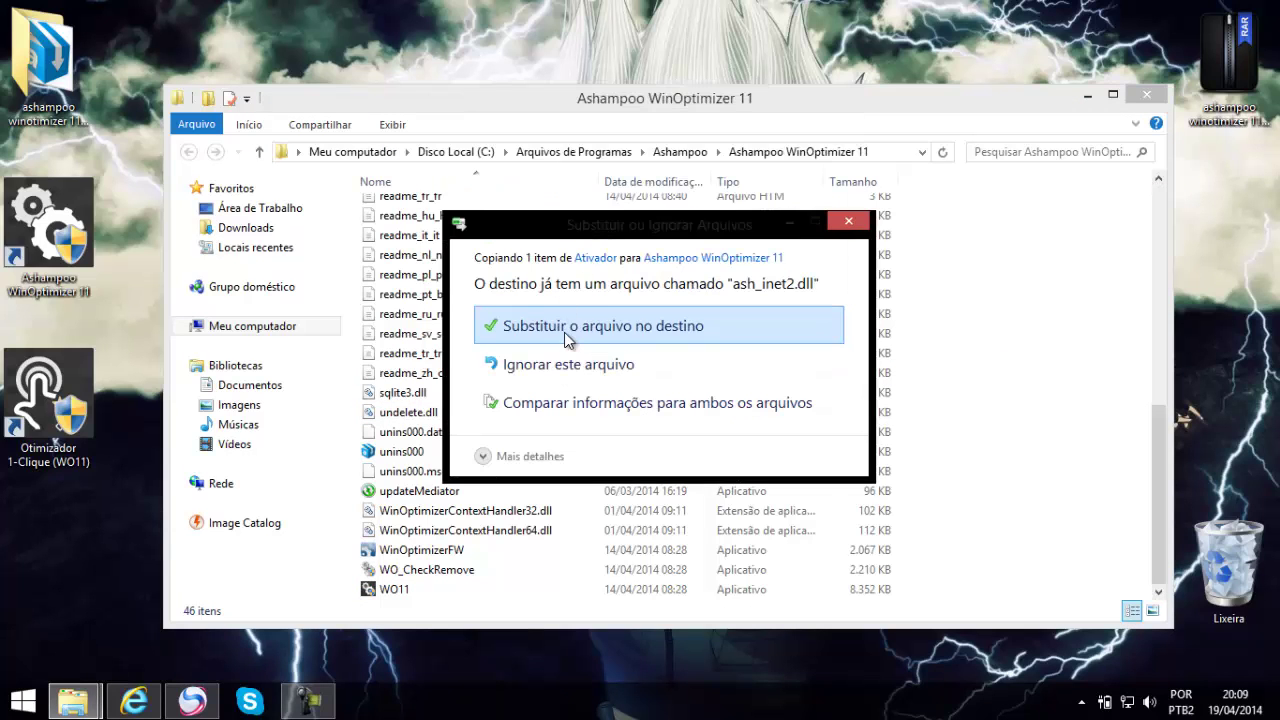
left_click(564, 332)
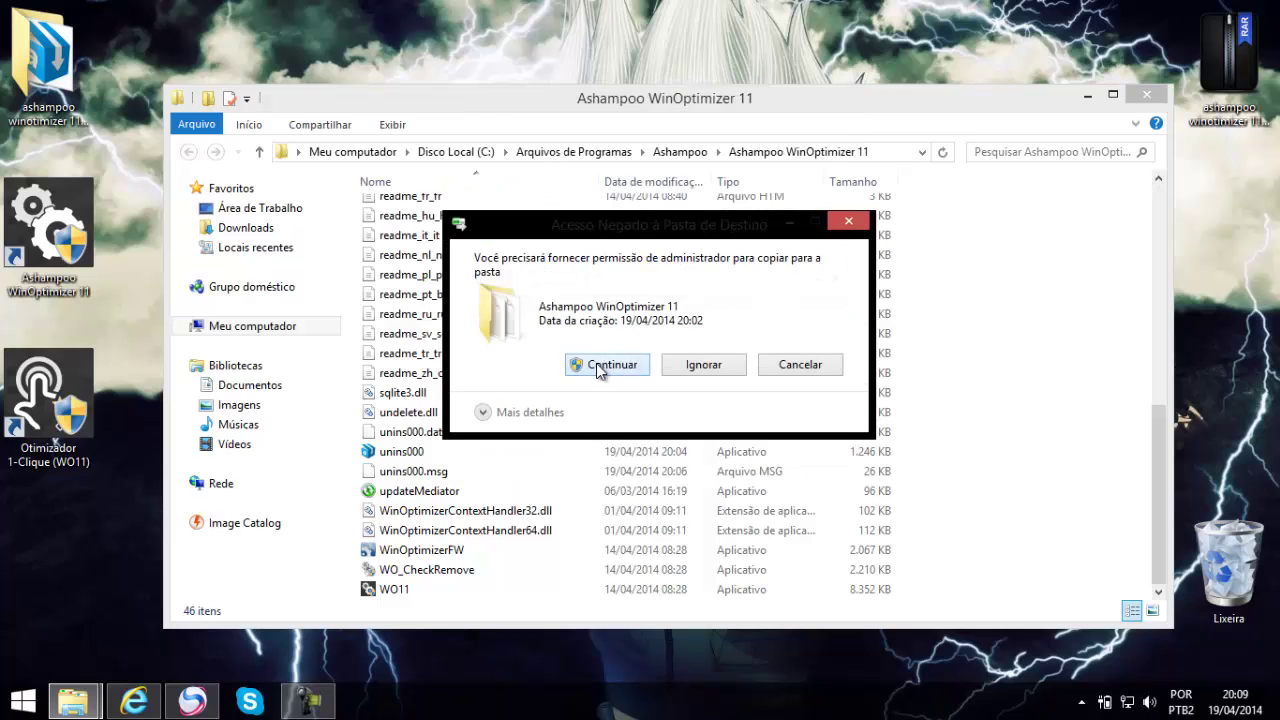
left_click(600, 366)
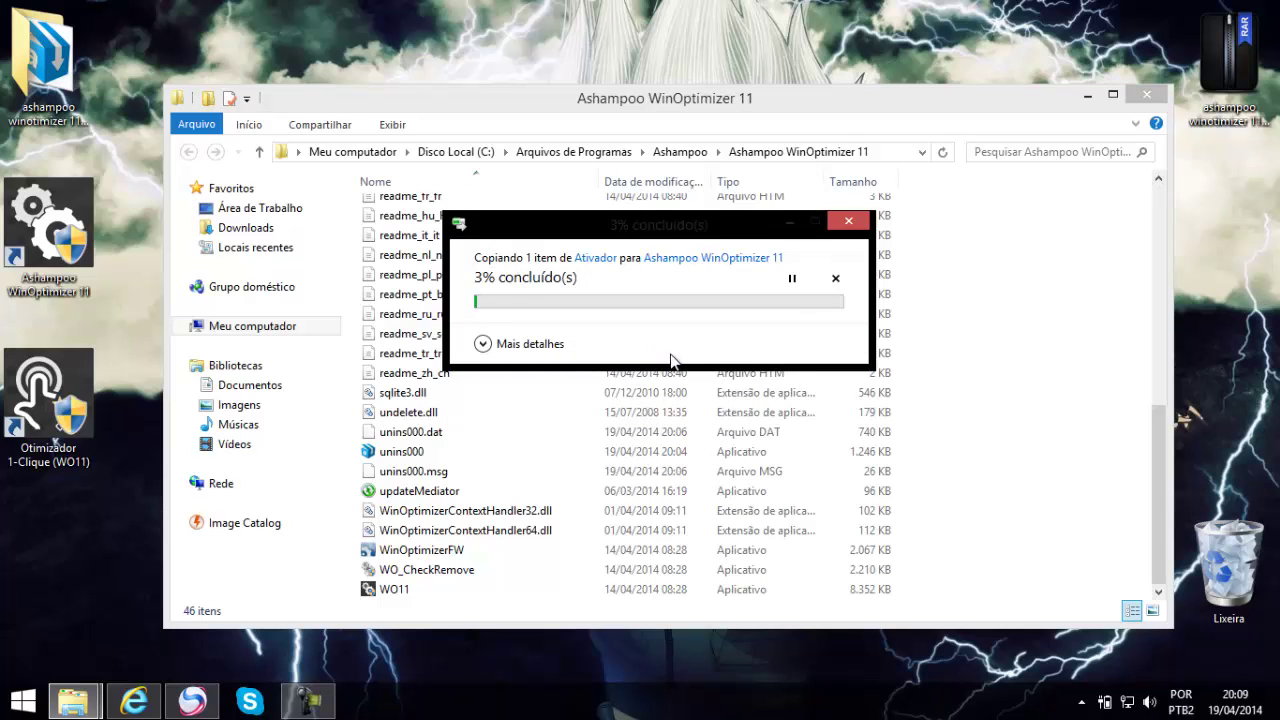
left_click(1147, 95)
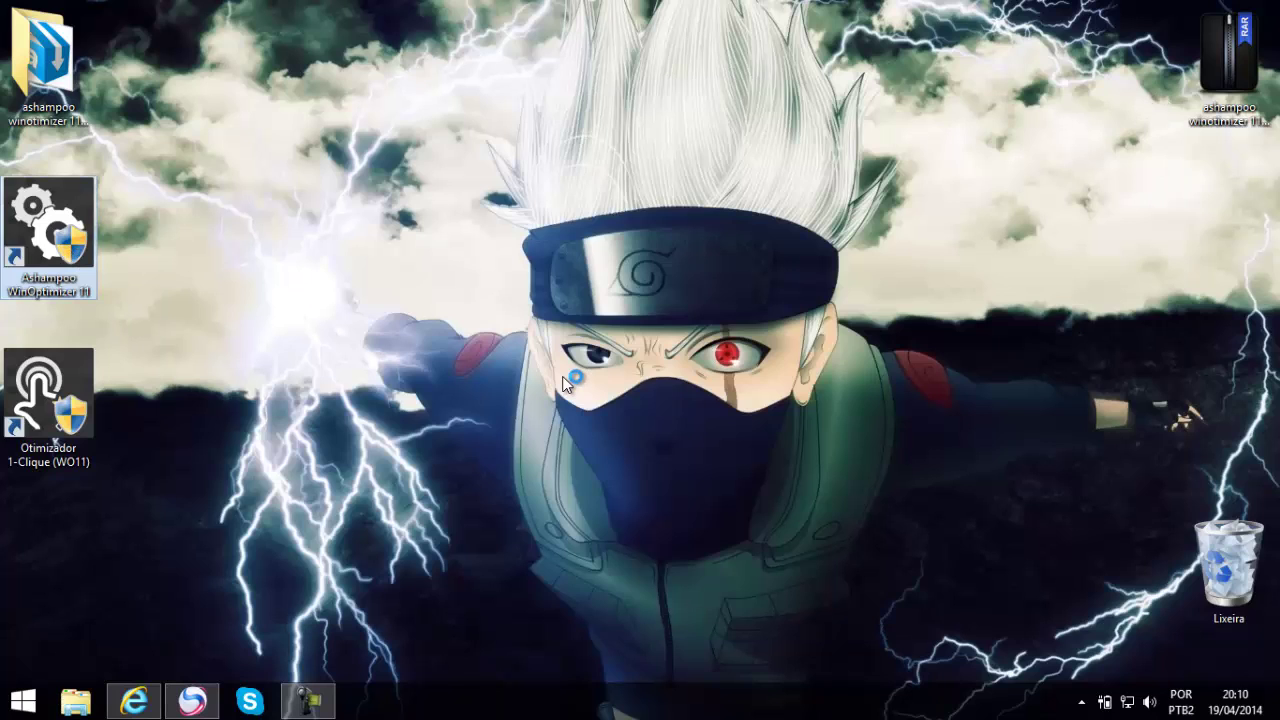
right_click(495, 159)
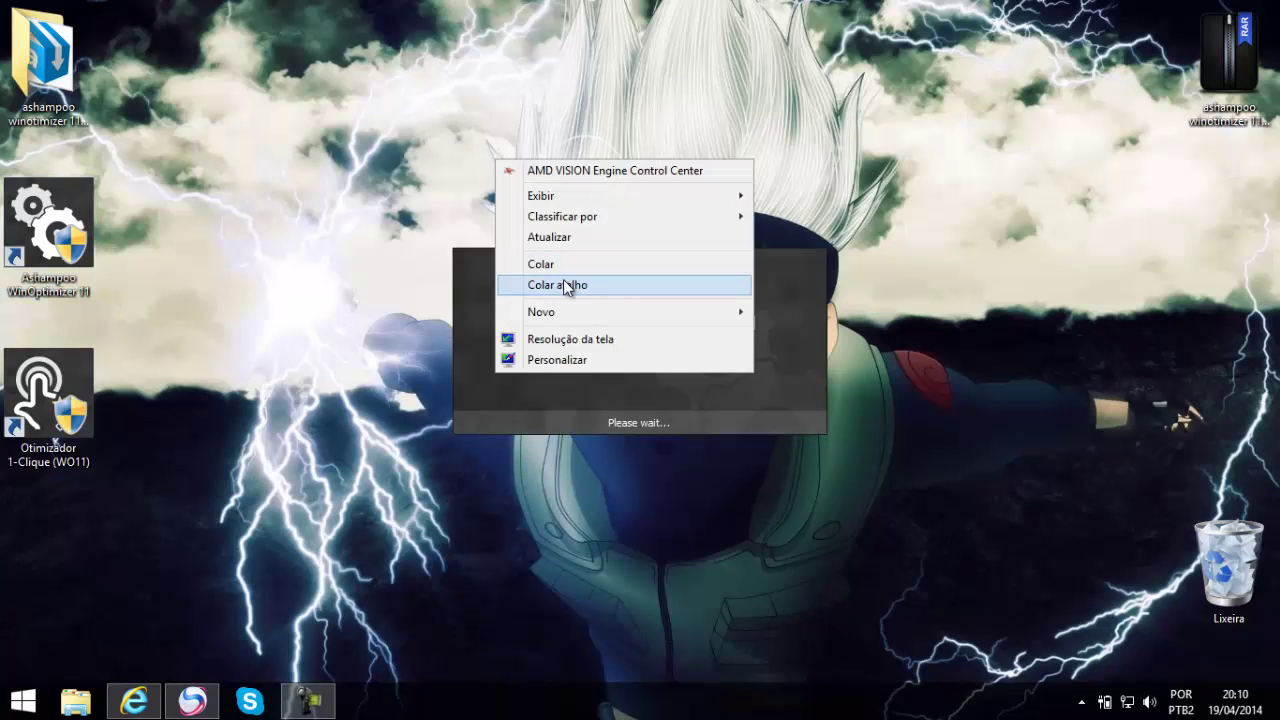
left_click(547, 237)
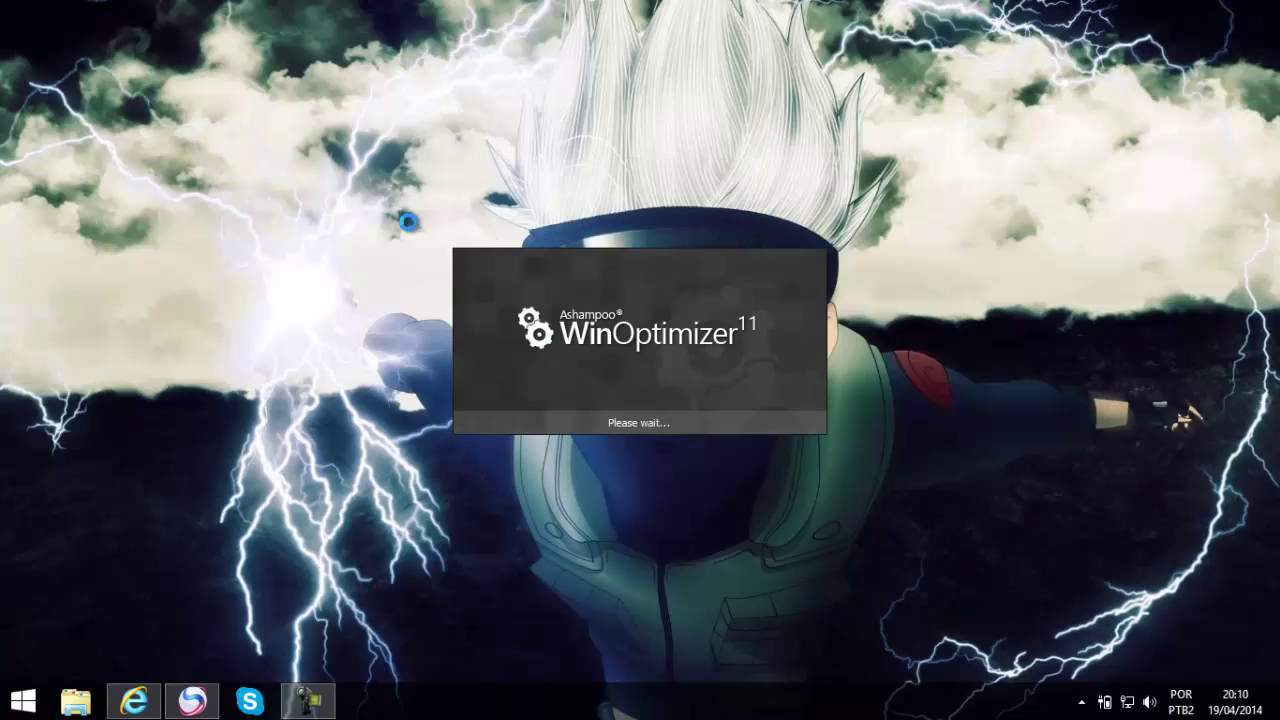
right_click(383, 178)
left_click(429, 257)
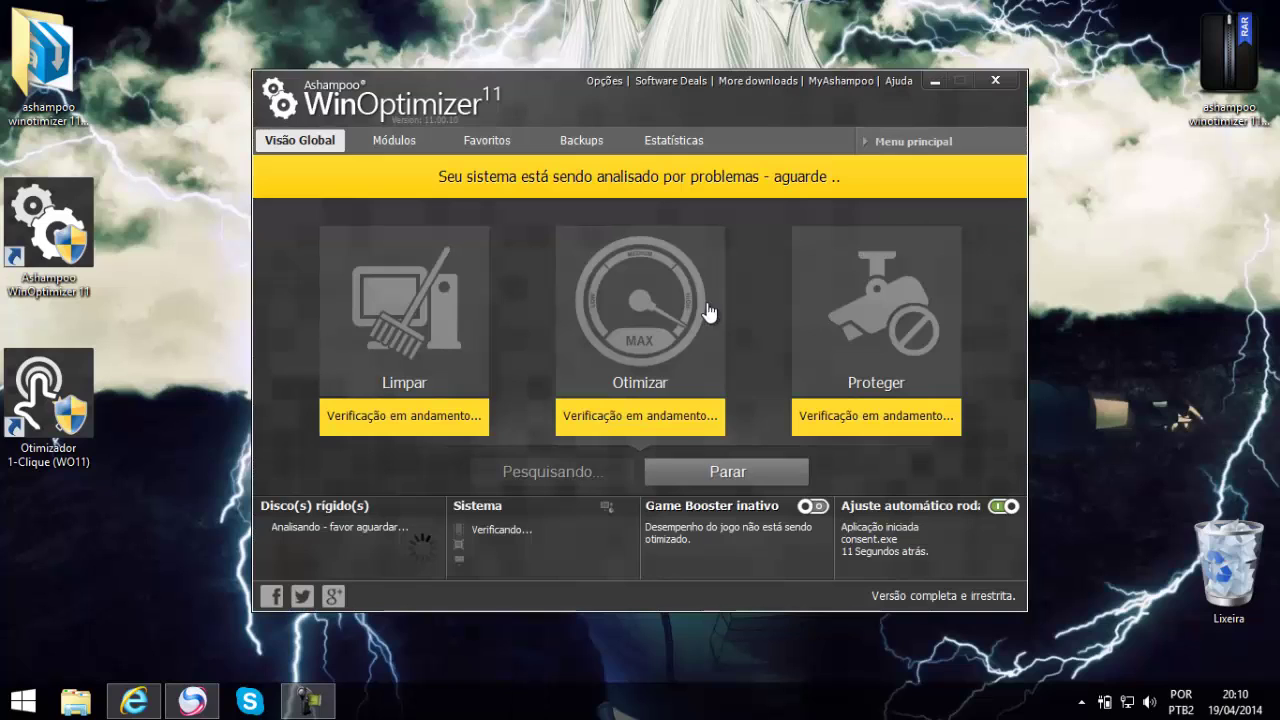
Check the activation status through Comprar e Ativar, continue past the dialog, and close WinOptimizer 11.
left_click(843, 84)
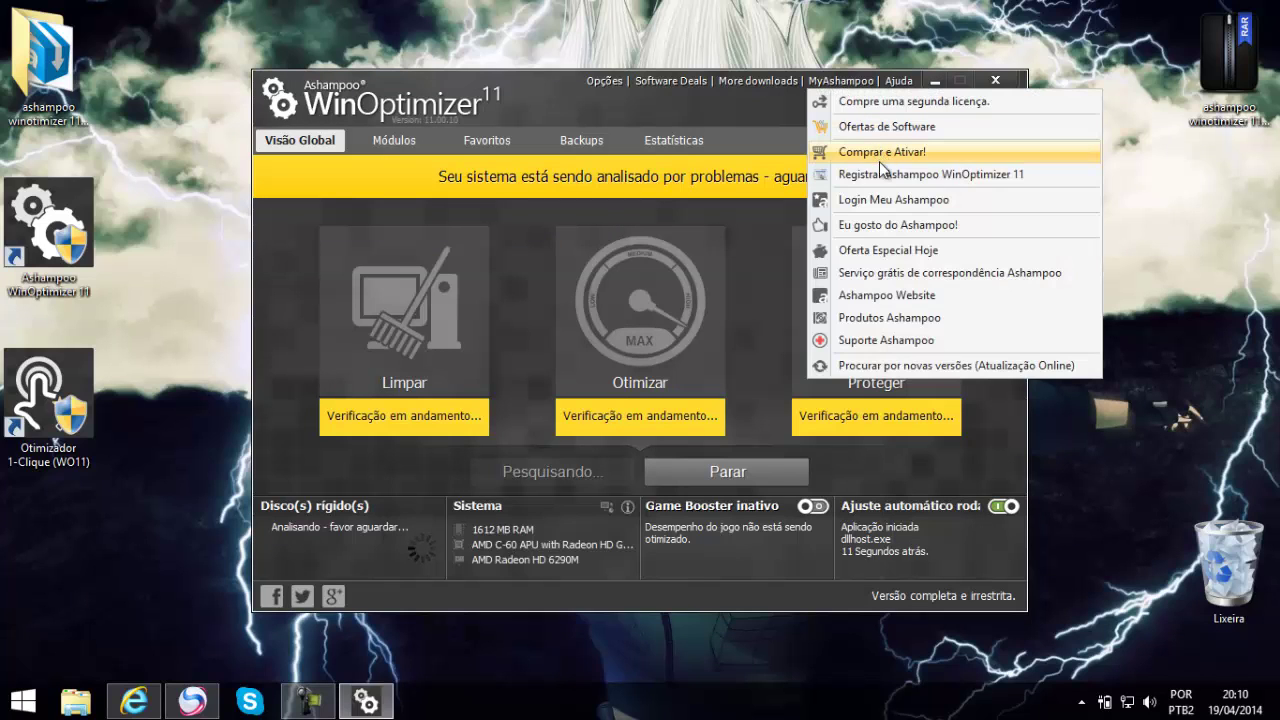
left_click(848, 154)
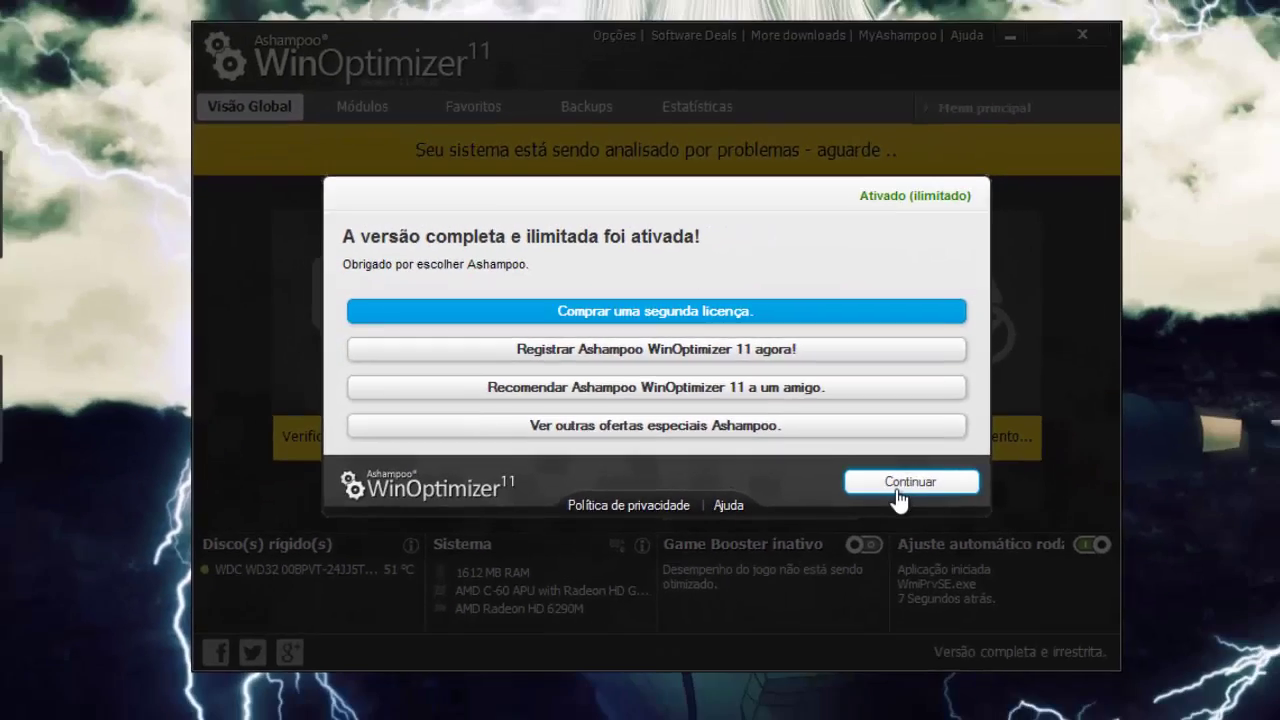
left_click(1103, 573)
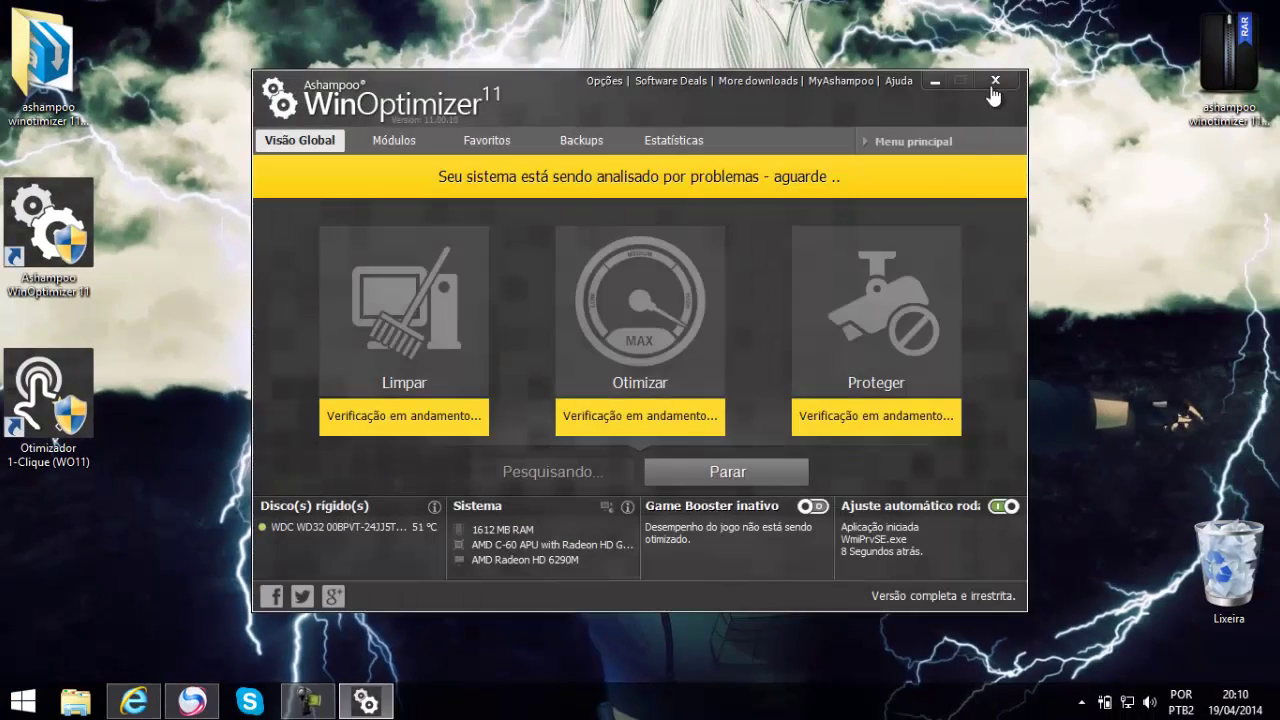
left_click(994, 84)
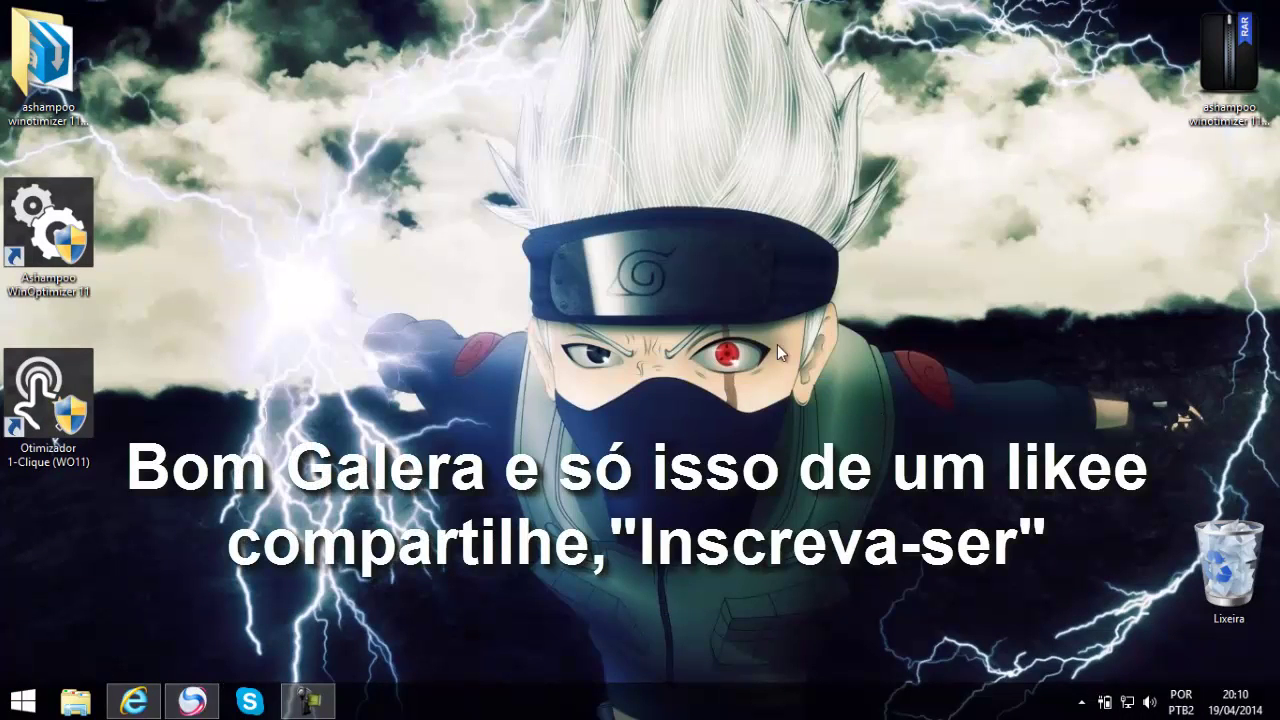
right_click(446, 133)
left_click(478, 208)
mouse_move(440, 138)
left_mouse_down()
mouse_move(622, 286)
mouse_move(452, 150)
left_mouse_up()
right_click(473, 135)
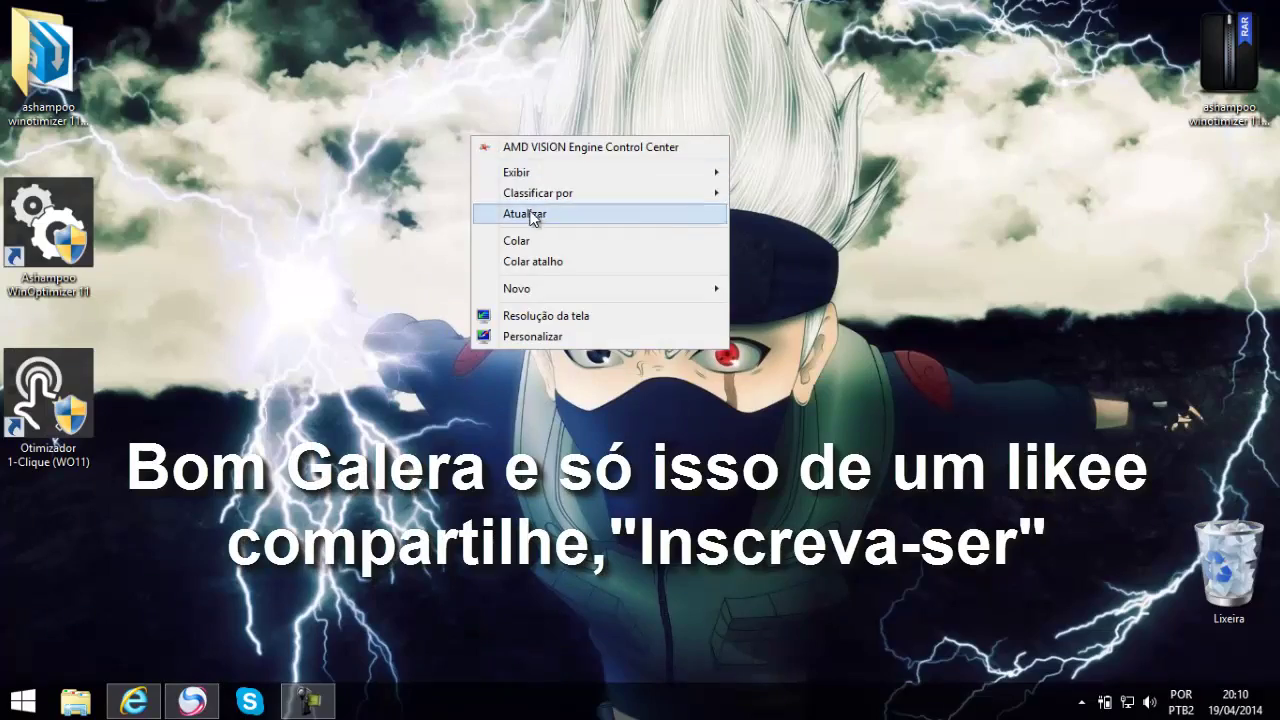
left_click(503, 211)
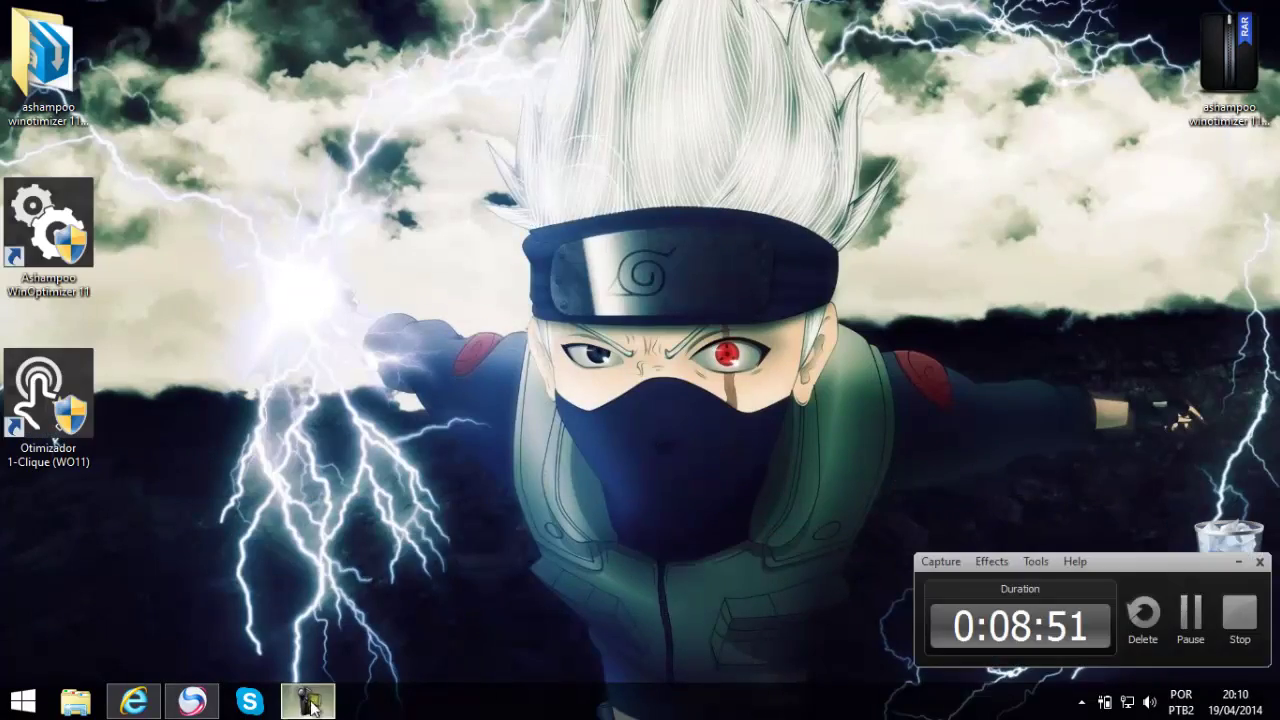